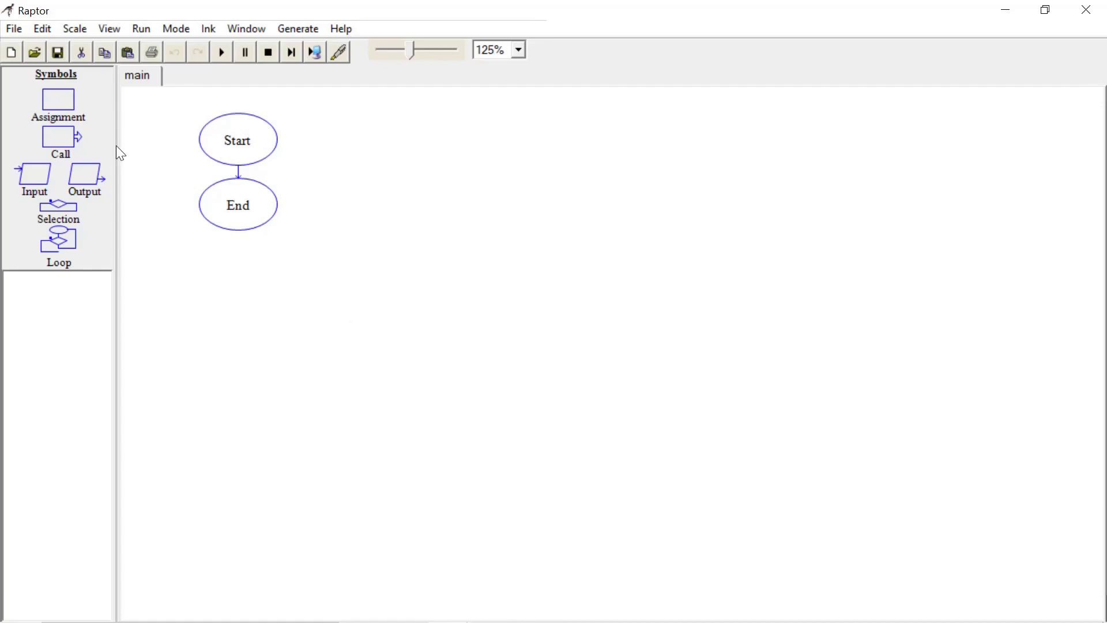
# Save the new flowchart on the Desktop under the name Swapping.
pyautogui.click(12, 28)
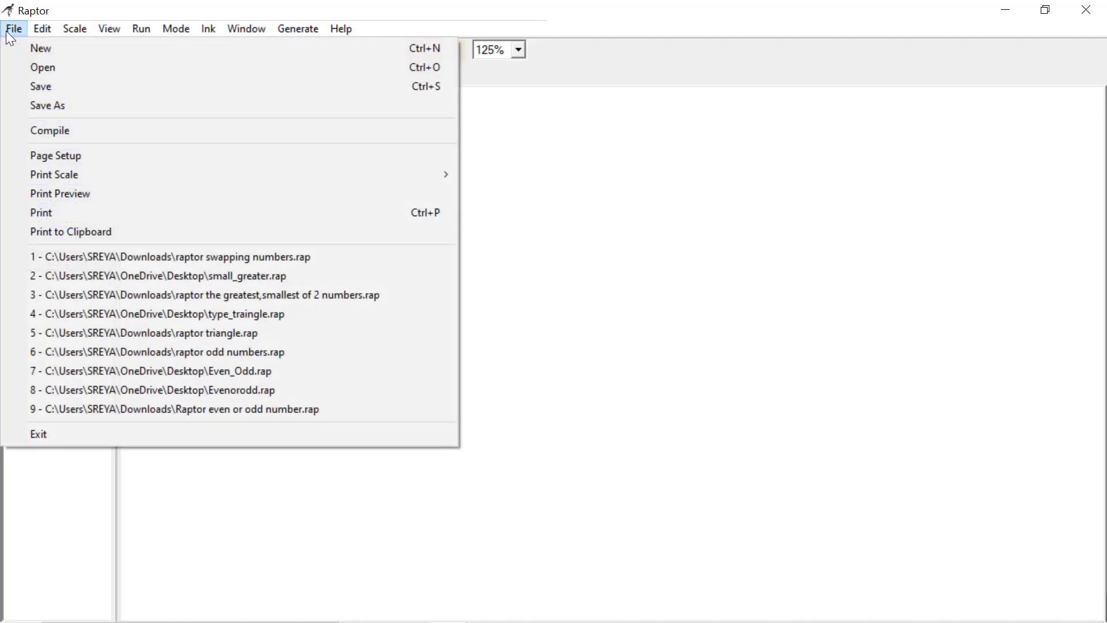
pyautogui.click(47, 104)
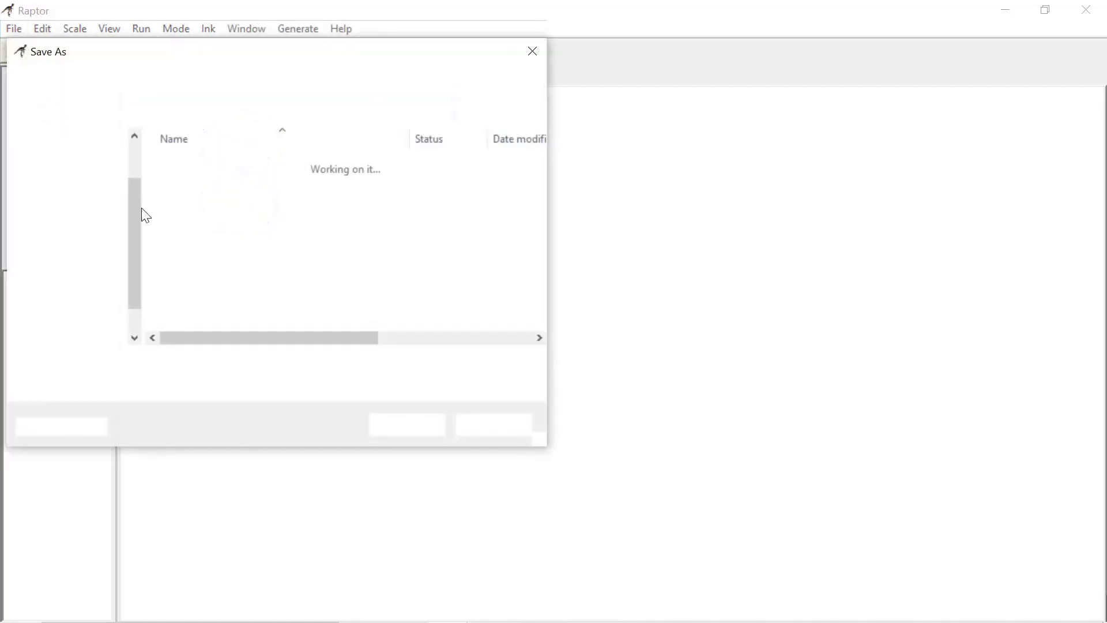
pyautogui.write('Sw')
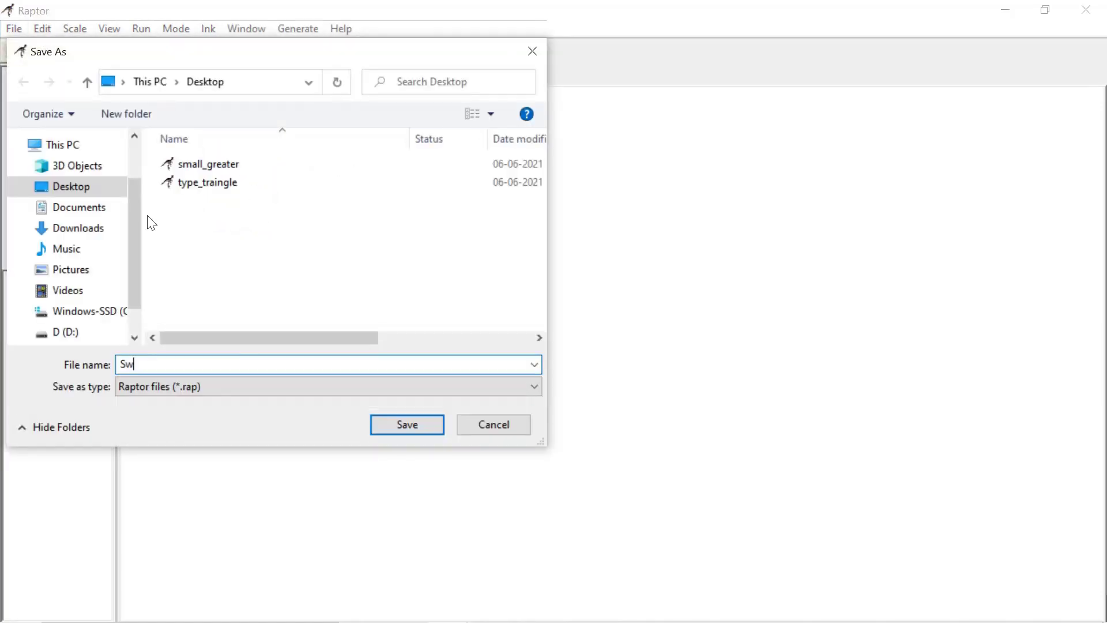
pyautogui.write('appin')
pyautogui.write('g')
pyautogui.press('Return')
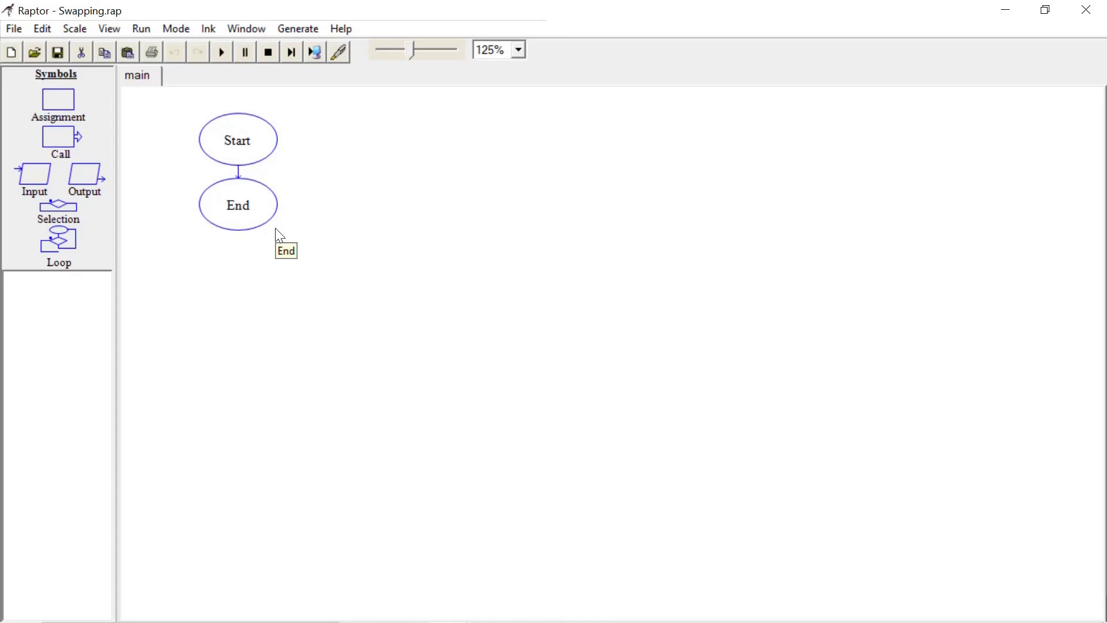
# Insert two Input symbols between Start and End.
pyautogui.click(32, 171)
pyautogui.click(238, 177)
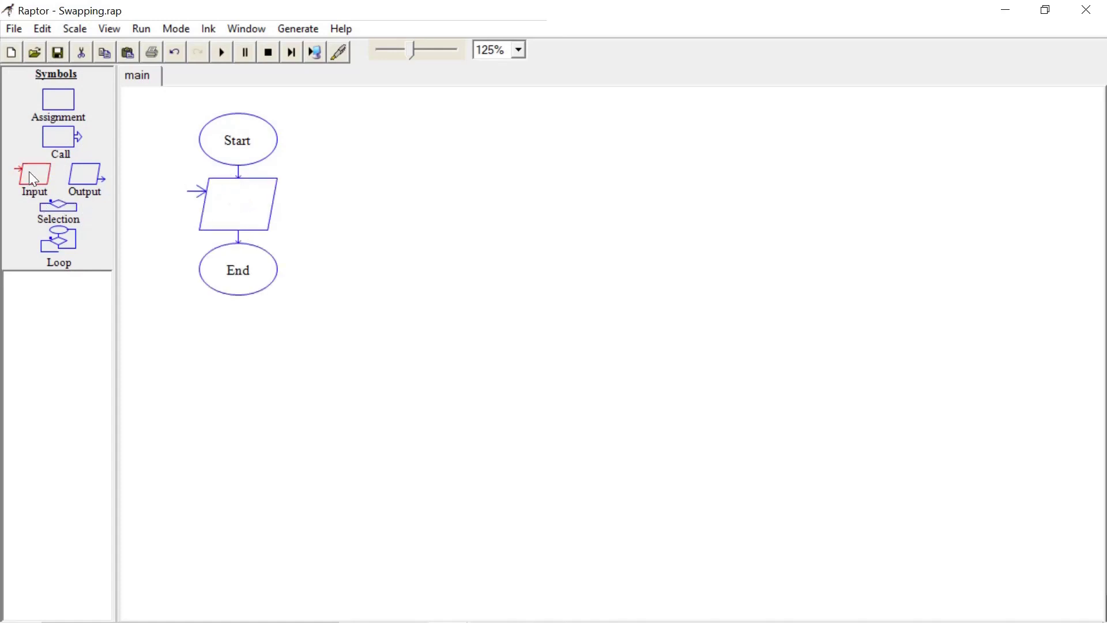
pyautogui.click(238, 238)
# Set the first input's prompt to "Enter the number 1" and its variable to X.
pyautogui.click(240, 202)
pyautogui.rightClick(239, 202)
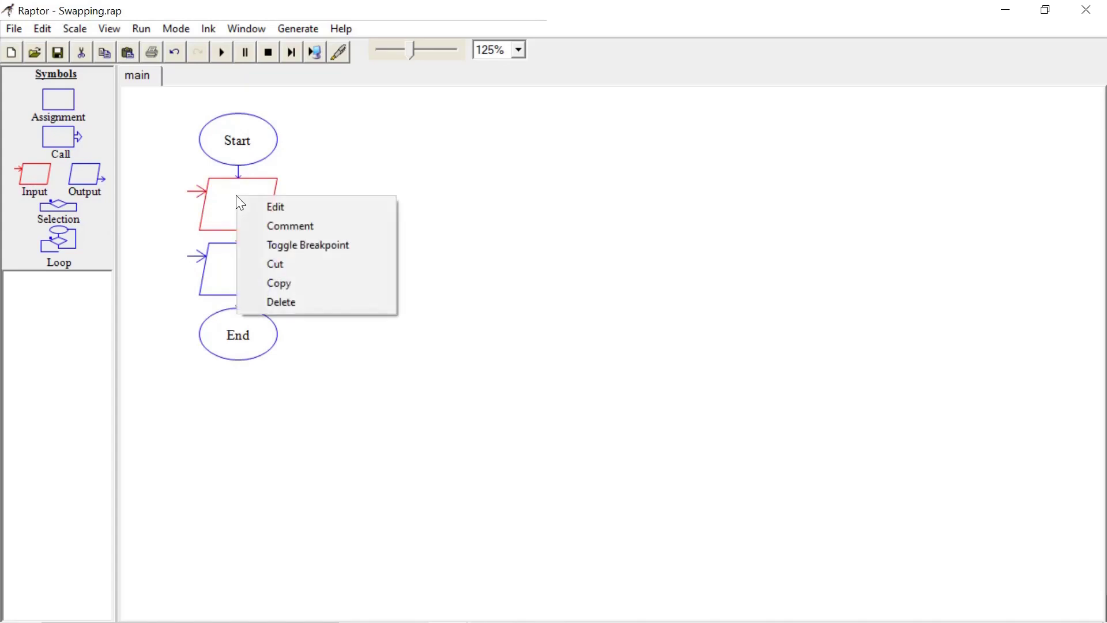
pyautogui.click(251, 203)
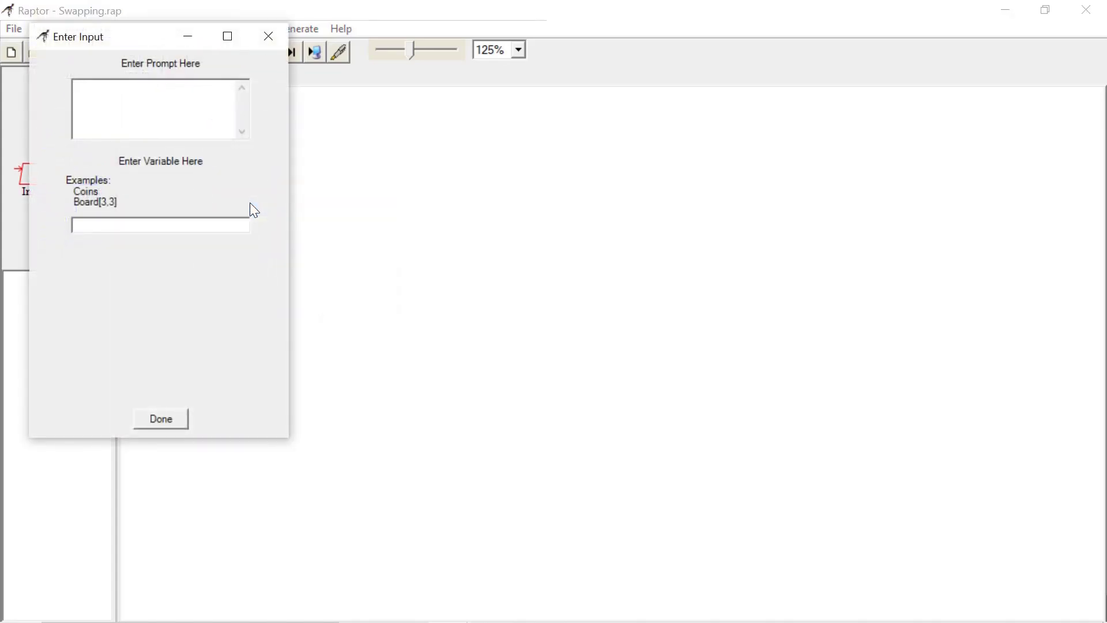
pyautogui.write('"')
pyautogui.write('Enter ')
pyautogui.write('the numbe')
pyautogui.write('r 1')
pyautogui.write('"')
pyautogui.click(163, 227)
pyautogui.write('X')
pyautogui.click(163, 416)
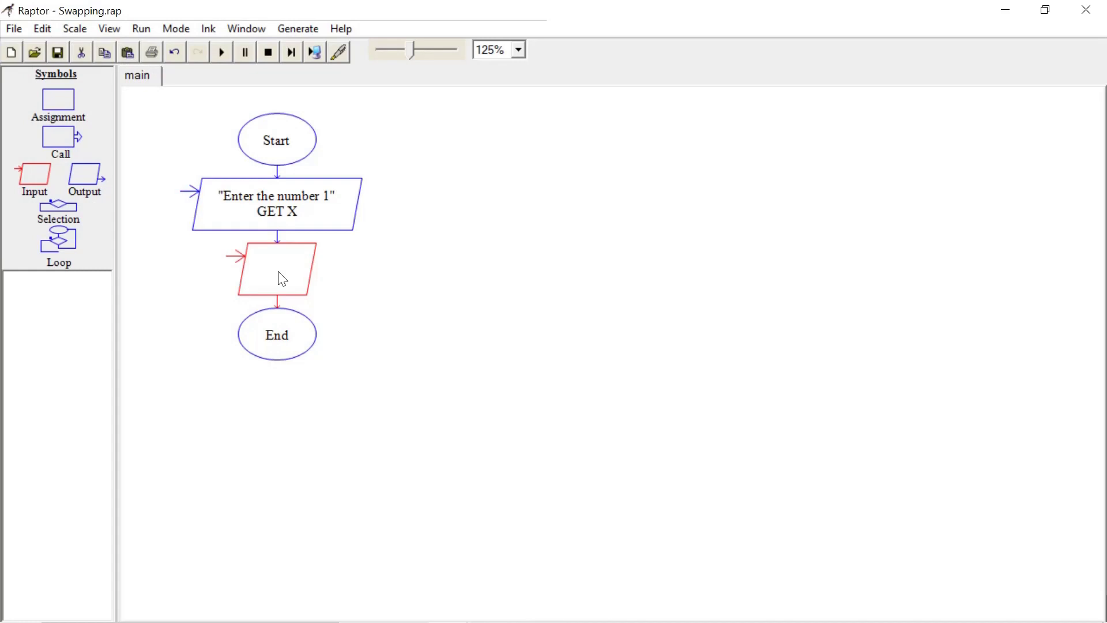
# Give the second input the prompt "Enter the number 2" and variable Y.
pyautogui.rightClick(281, 277)
pyautogui.click(317, 282)
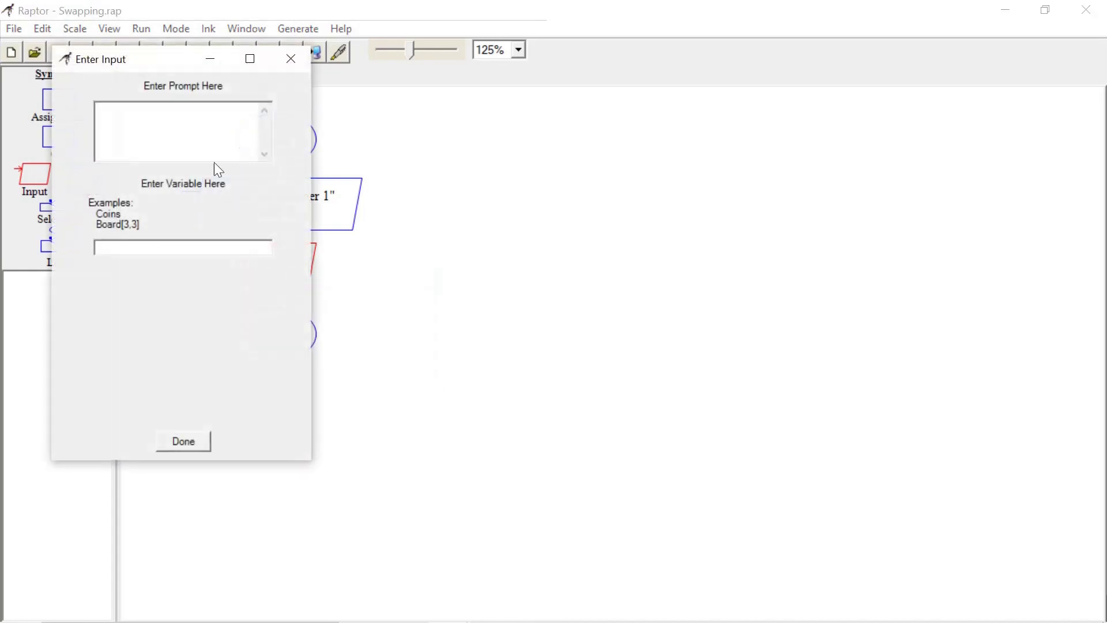
pyautogui.write('"En')
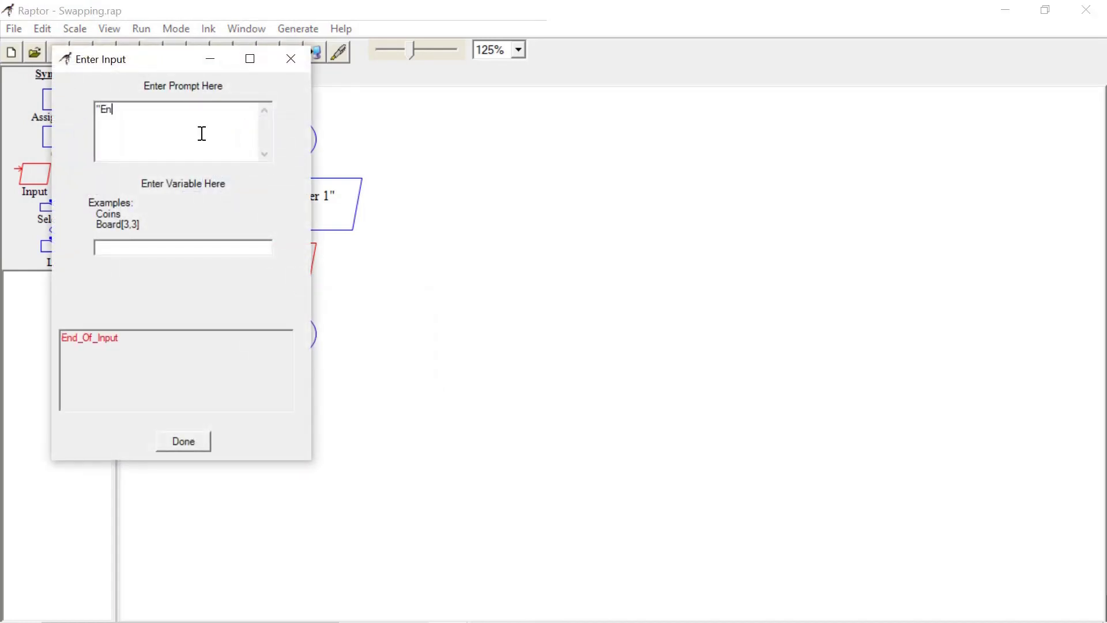
pyautogui.write('ter the num')
pyautogui.write('ber ')
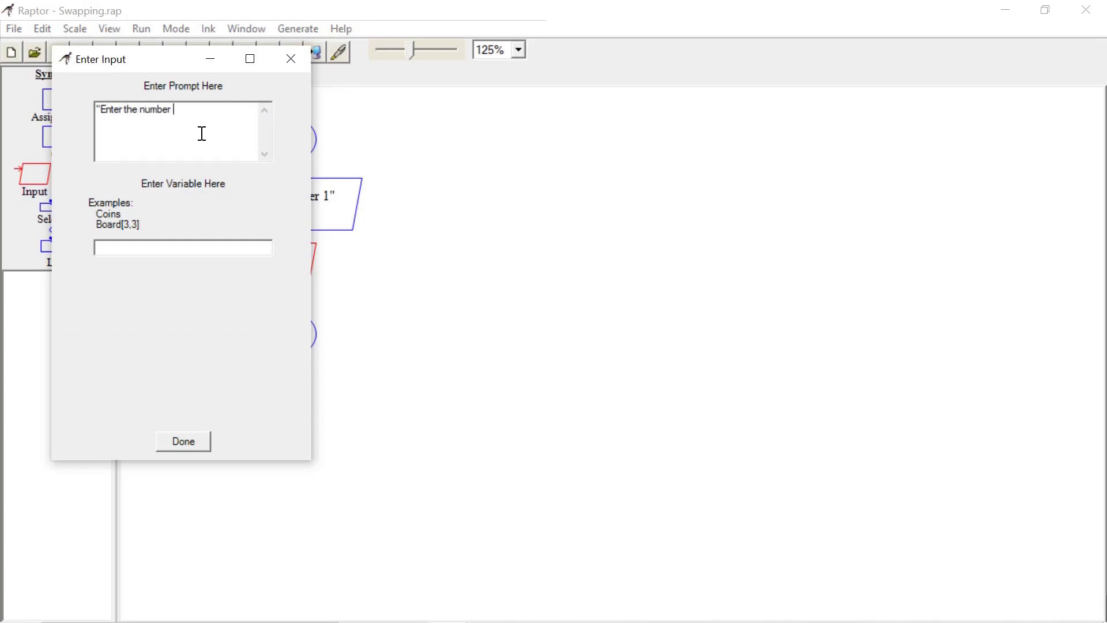
pyautogui.write('2"')
pyautogui.click(181, 254)
pyautogui.write('Y')
pyautogui.click(185, 443)
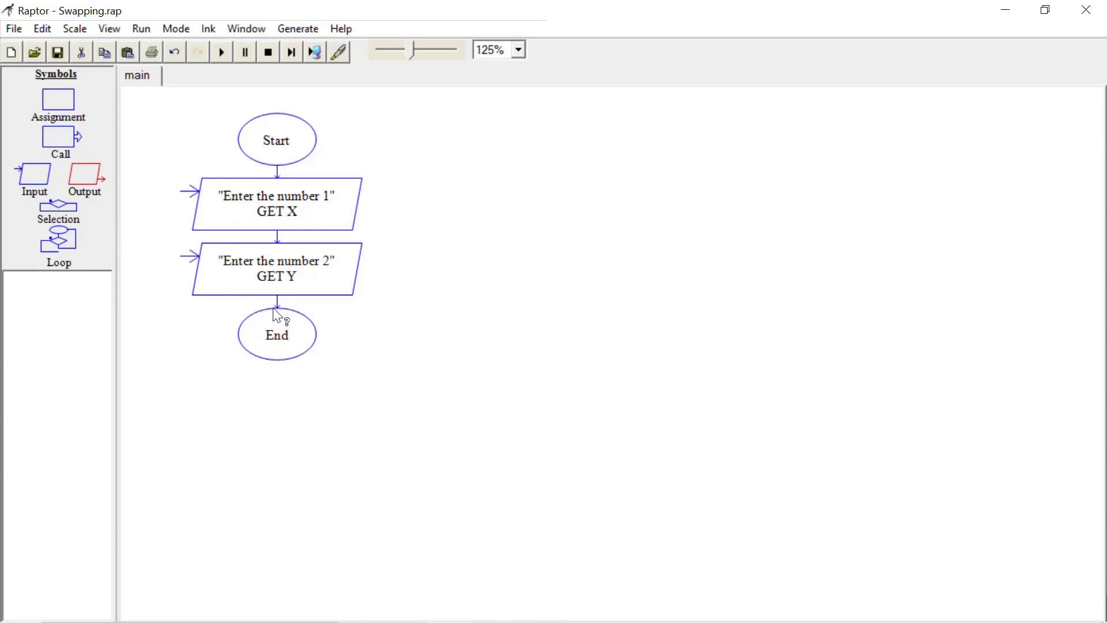
# Insert an output after the second input printing "Befoore Swapping" + "X="+X+"Y="+Y.
pyautogui.moveTo(274, 306); pyautogui.dragTo(275, 308)
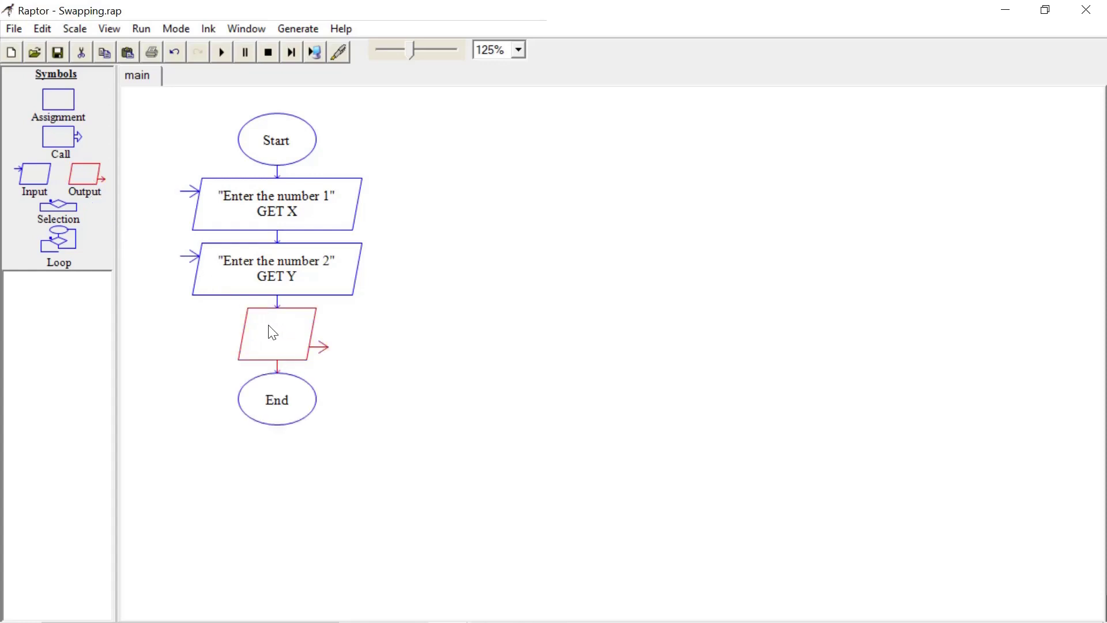
pyautogui.rightClick(272, 331)
pyautogui.click(294, 337)
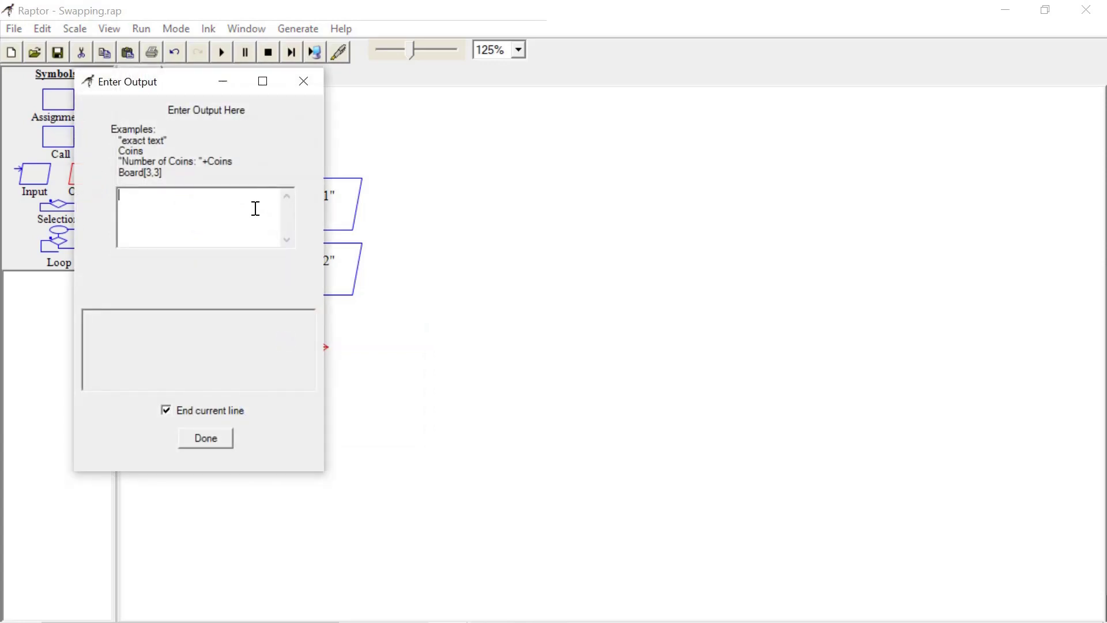
pyautogui.write('"Befo')
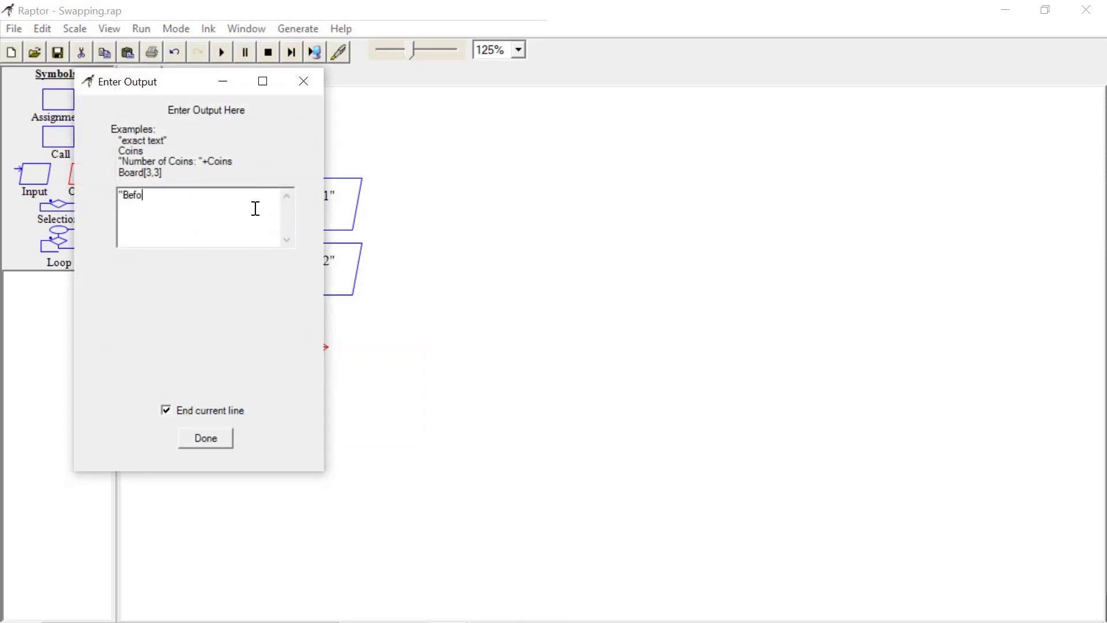
pyautogui.write('ore S')
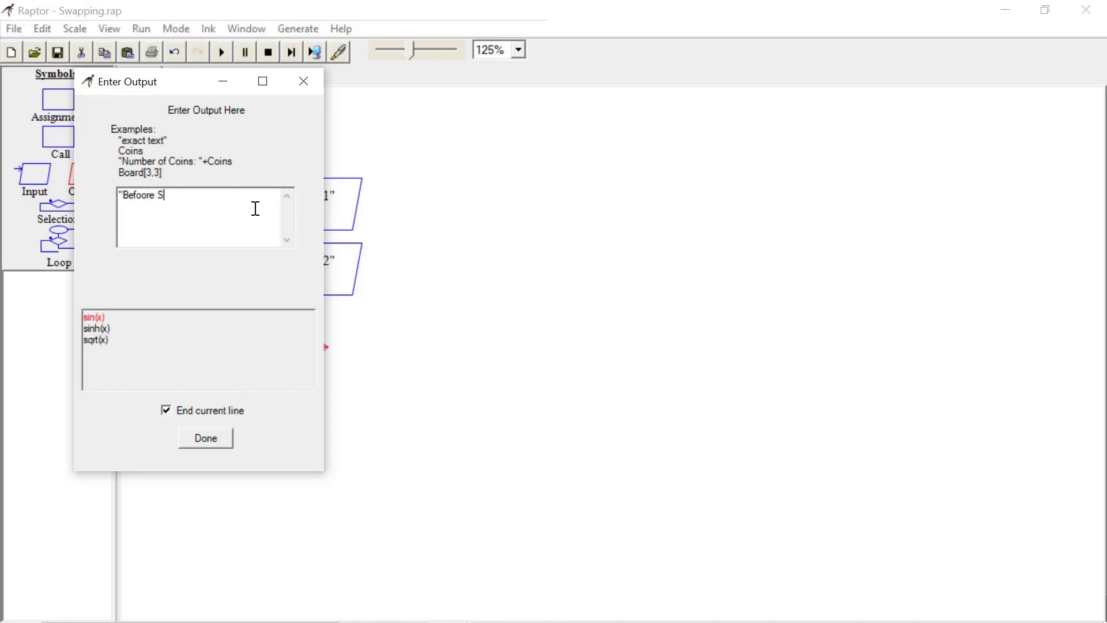
pyautogui.write('wapping')
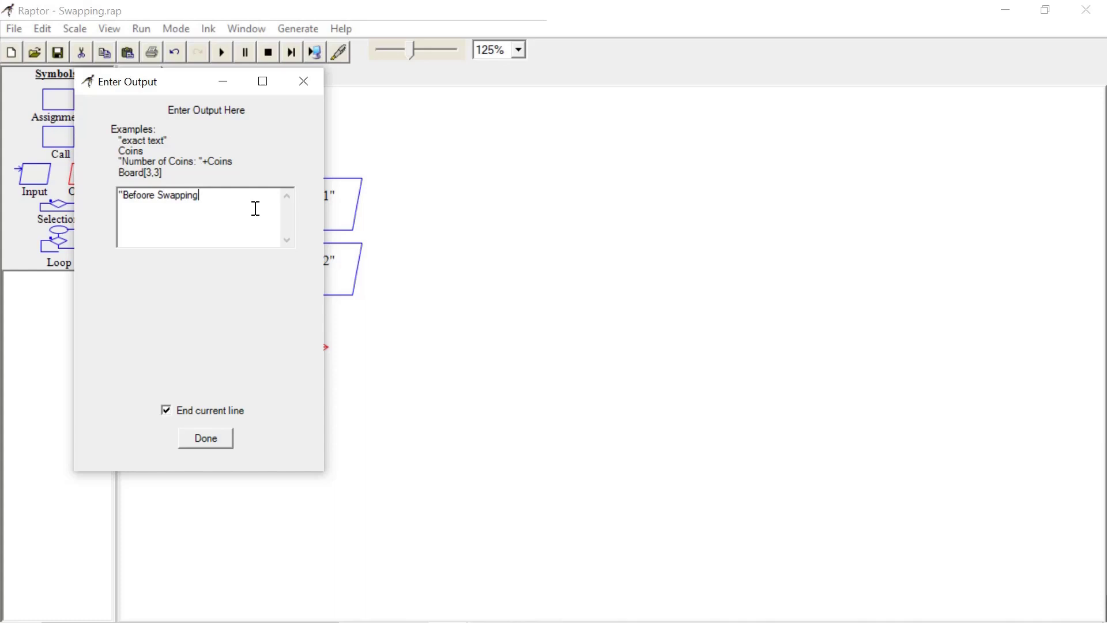
pyautogui.write('"')
pyautogui.write(' +')
pyautogui.write(' "')
pyautogui.write('X=')
pyautogui.write('"')
pyautogui.write('+')
pyautogui.write('X')
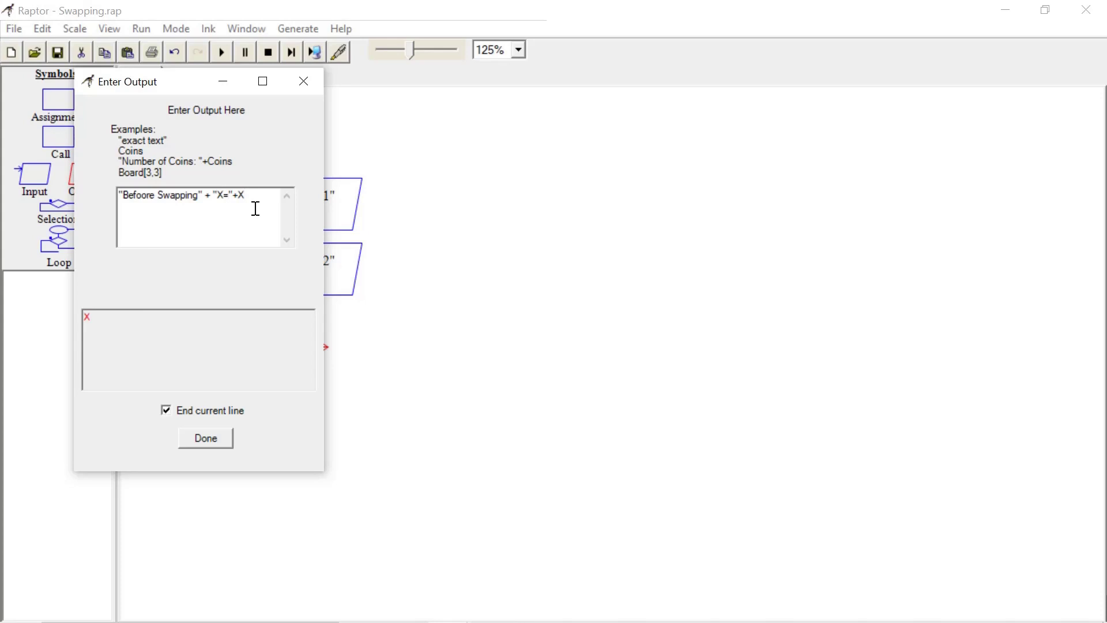
pyautogui.write('+"')
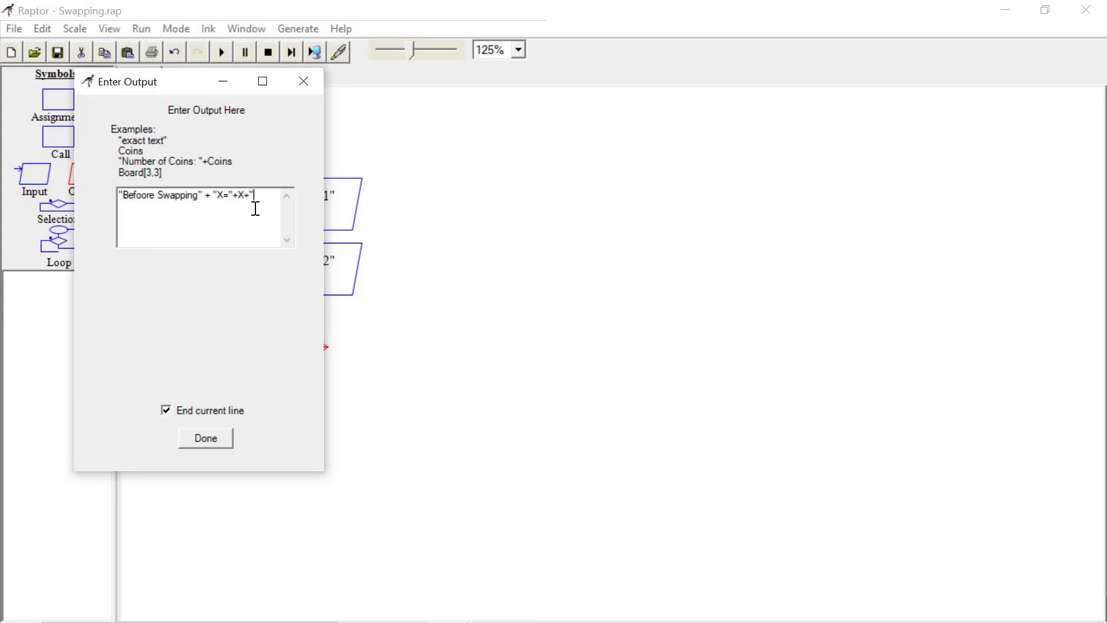
pyautogui.write('Y=')
pyautogui.write('"+')
pyautogui.write('Y')
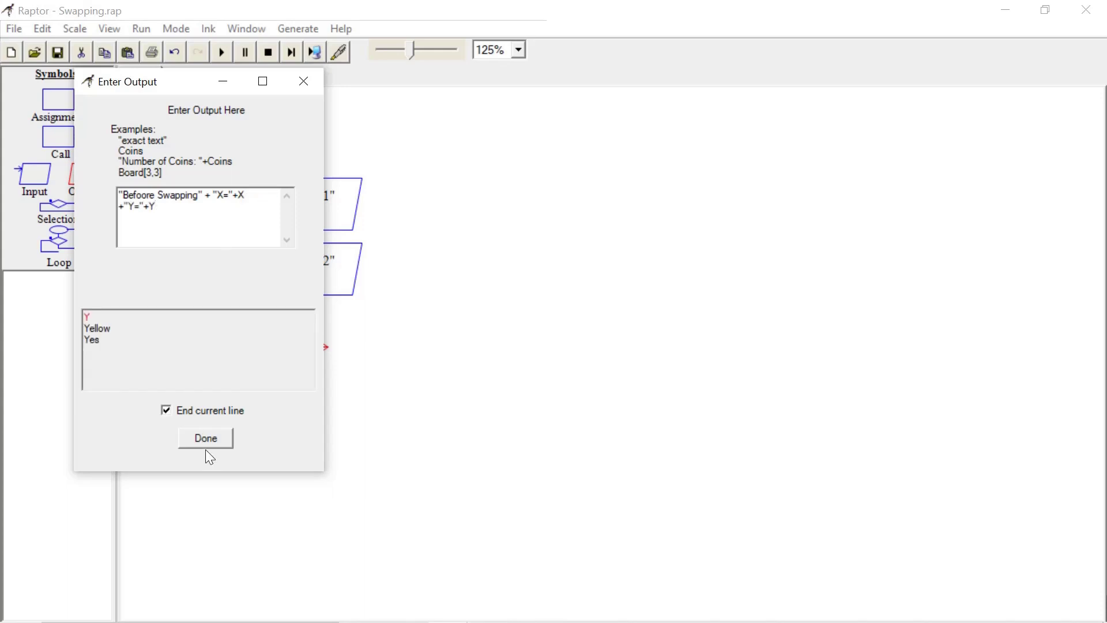
pyautogui.click(217, 437)
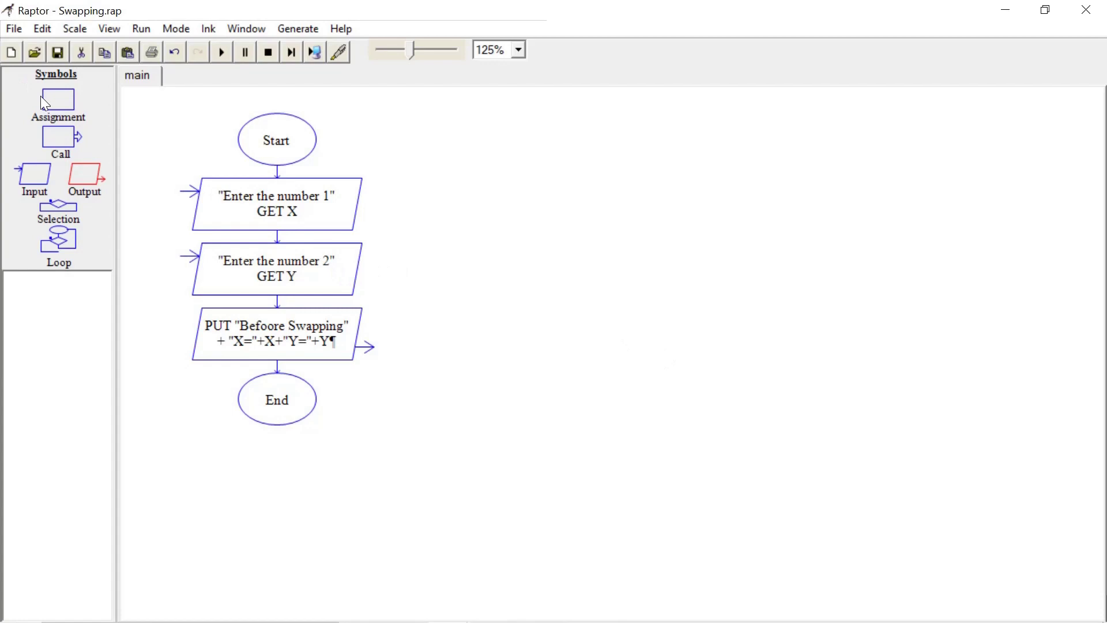
# Insert three blank Assignment symbols below the before-swapping output, above End.
pyautogui.click(56, 97)
pyautogui.click(277, 367)
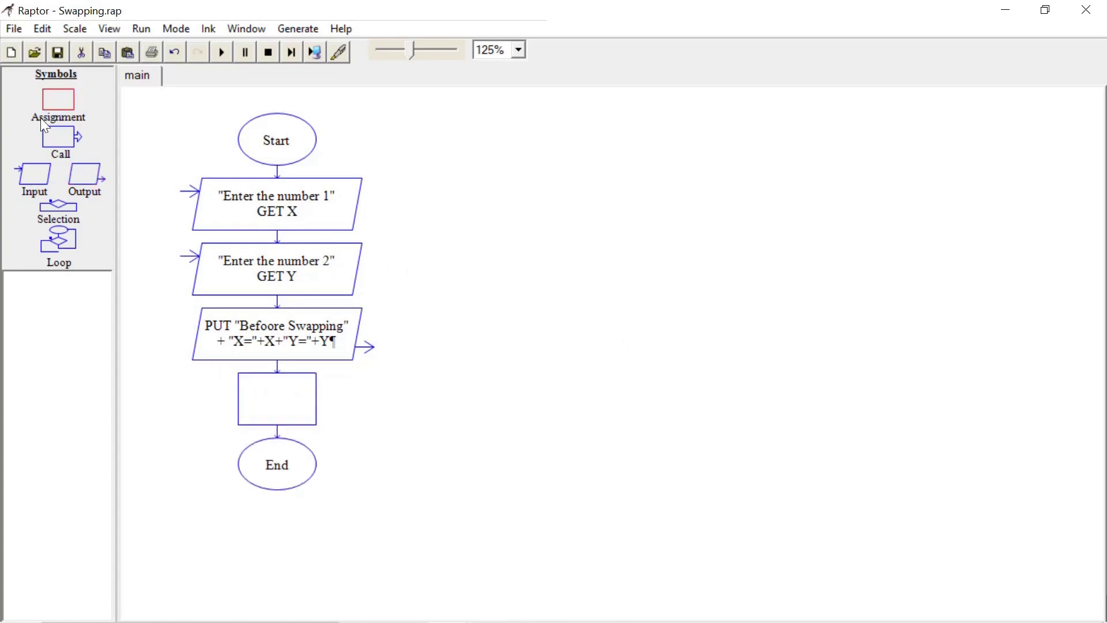
pyautogui.click(57, 101)
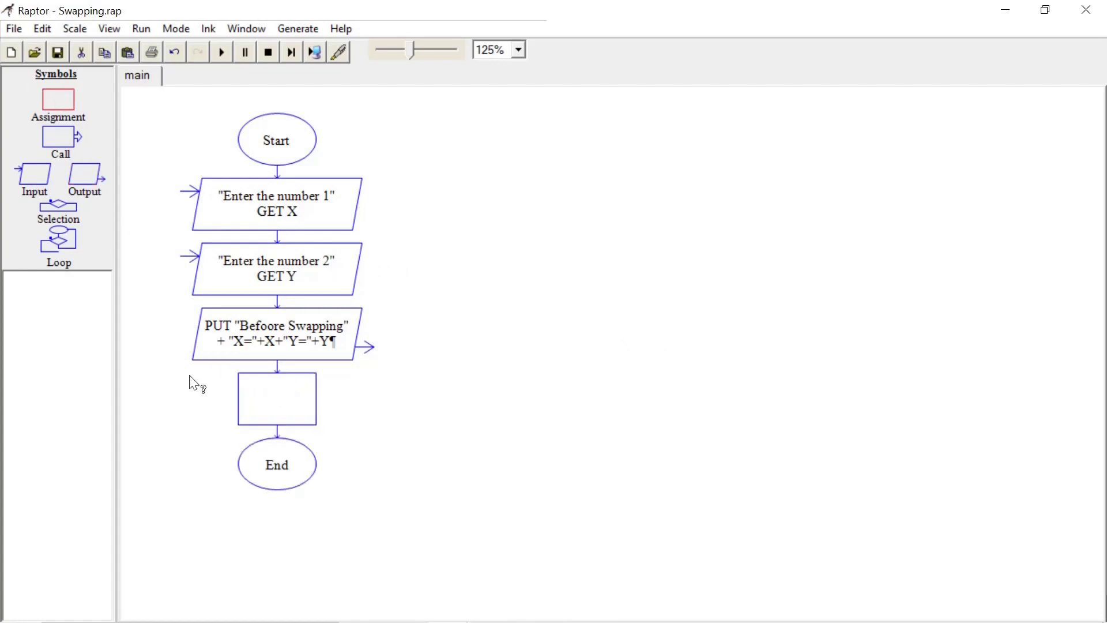
pyautogui.click(273, 433)
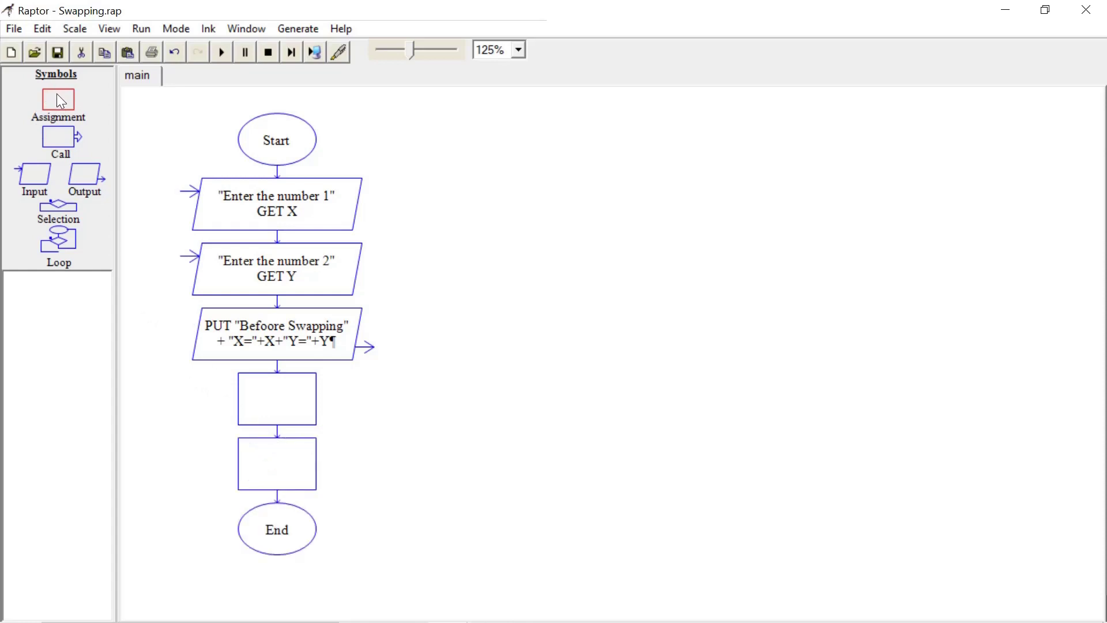
pyautogui.click(275, 498)
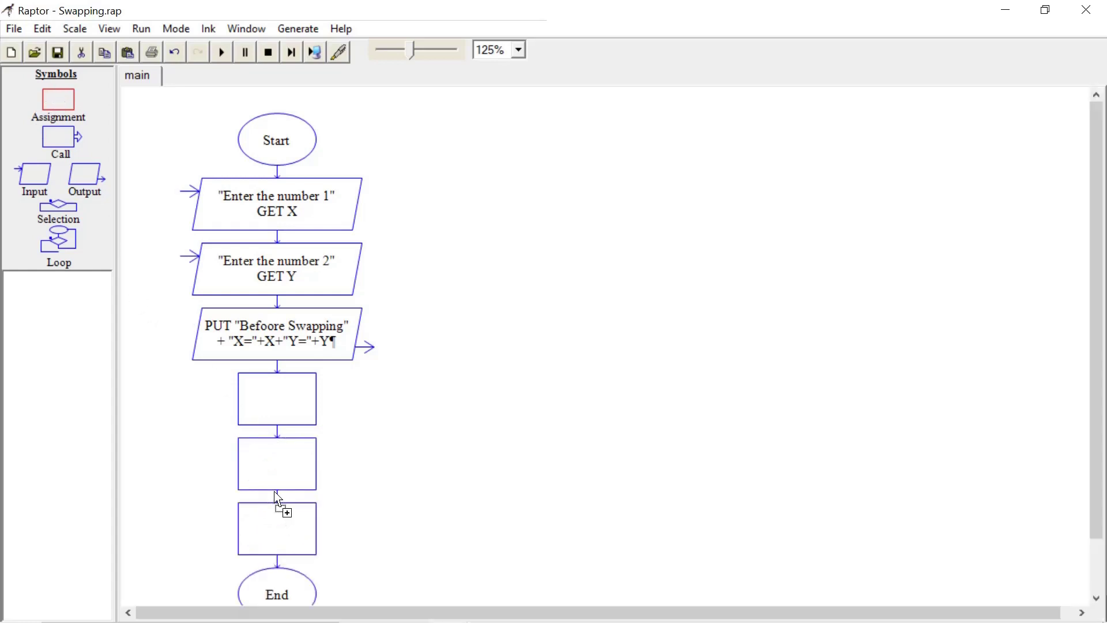
pyautogui.scroll(-2, 352, 469)
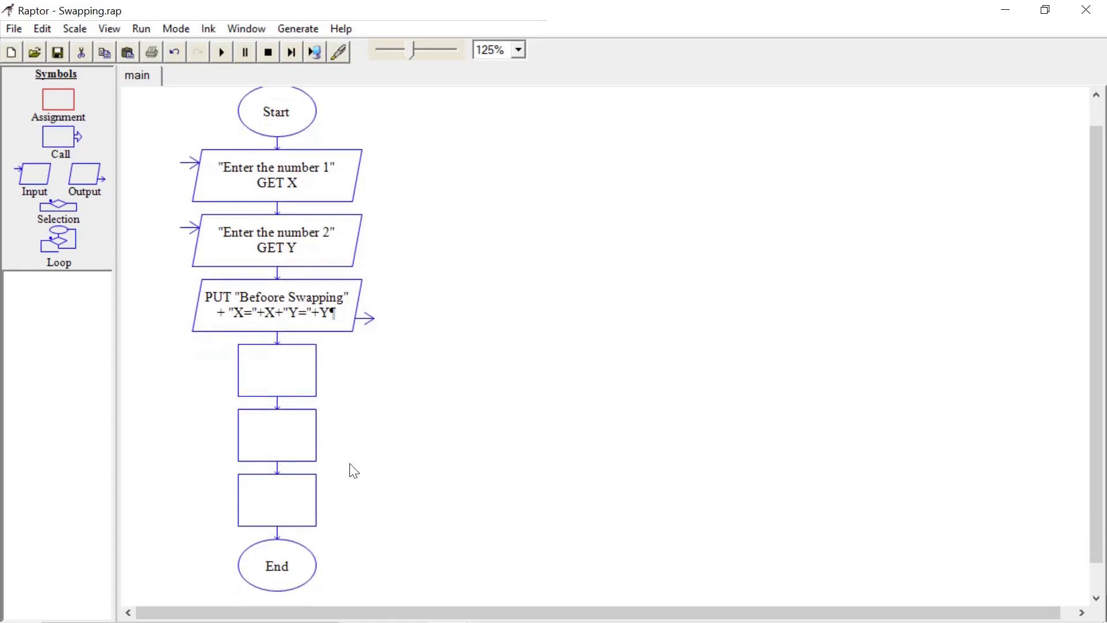
# Fill in the first assignment as temp ← X.
pyautogui.rightClick(291, 347)
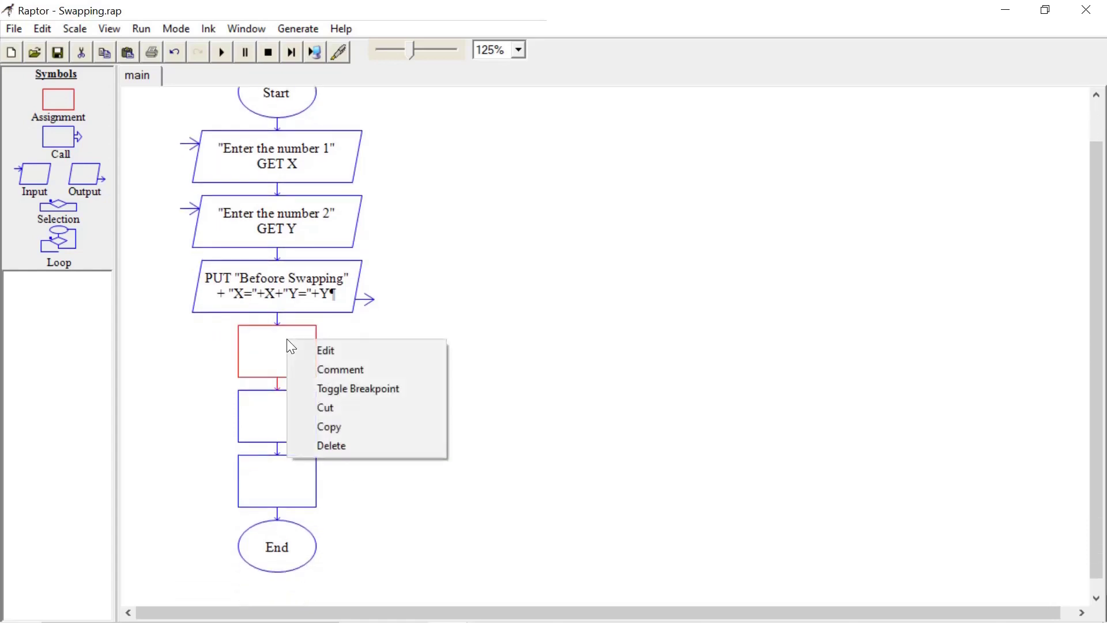
pyautogui.click(312, 348)
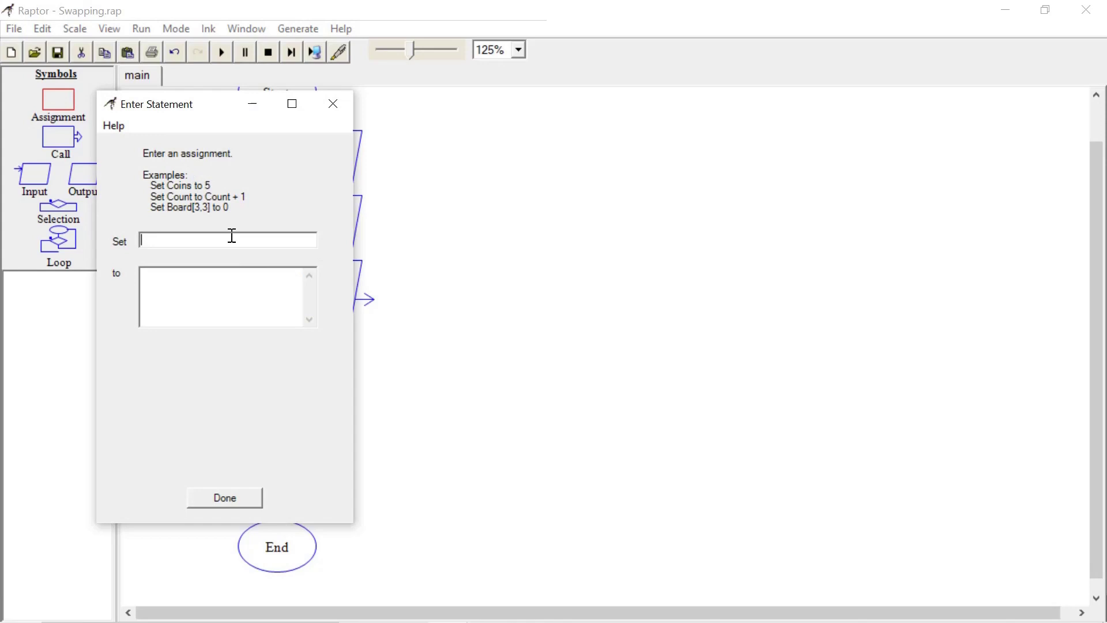
pyautogui.write('temp')
pyautogui.click(195, 272)
pyautogui.write('x')
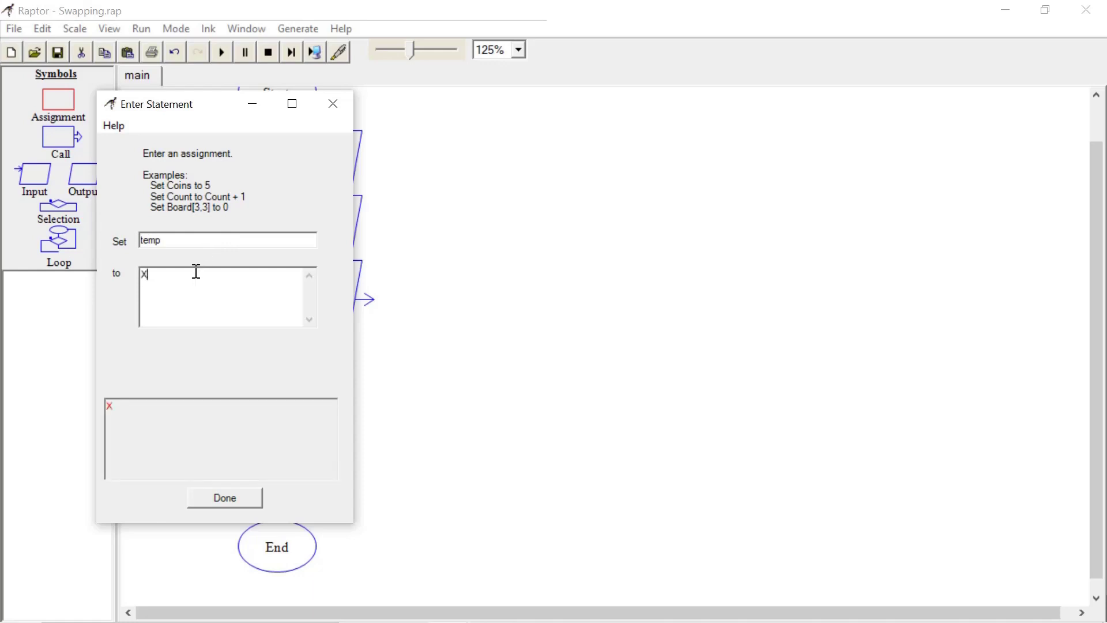
pyautogui.click(234, 498)
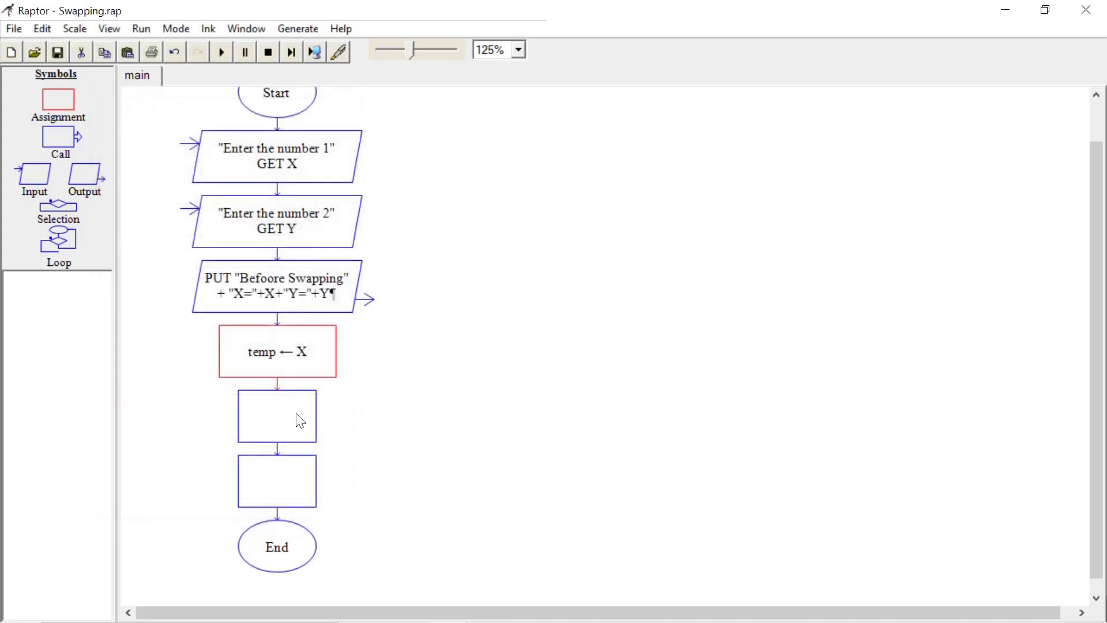
# Fill in the second assignment as X ← Y.
pyautogui.rightClick(296, 419)
pyautogui.click(316, 424)
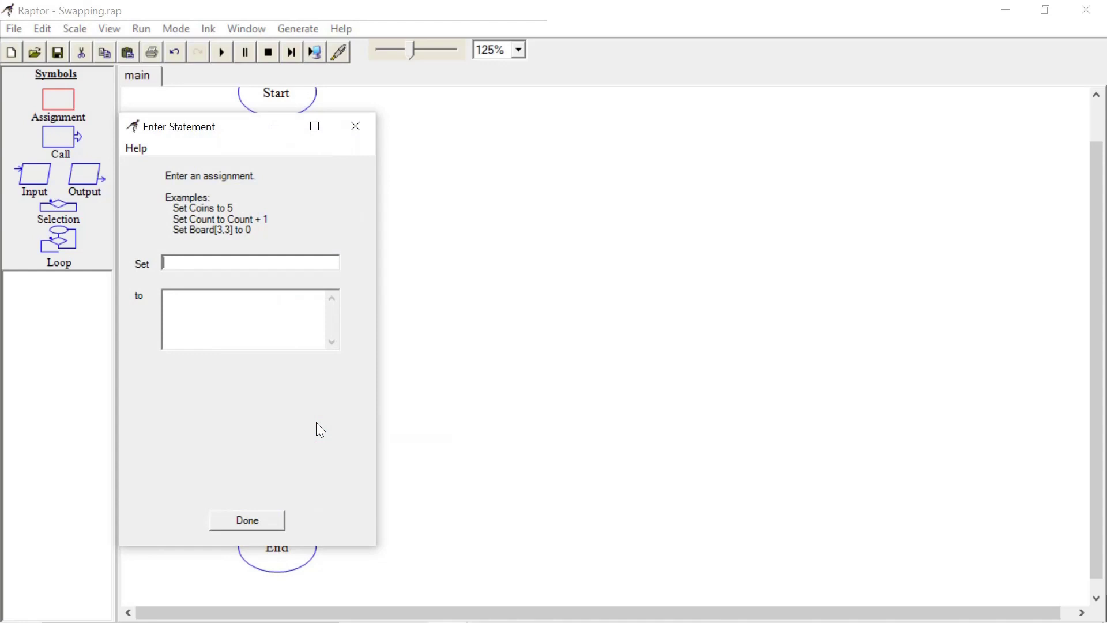
pyautogui.write('X')
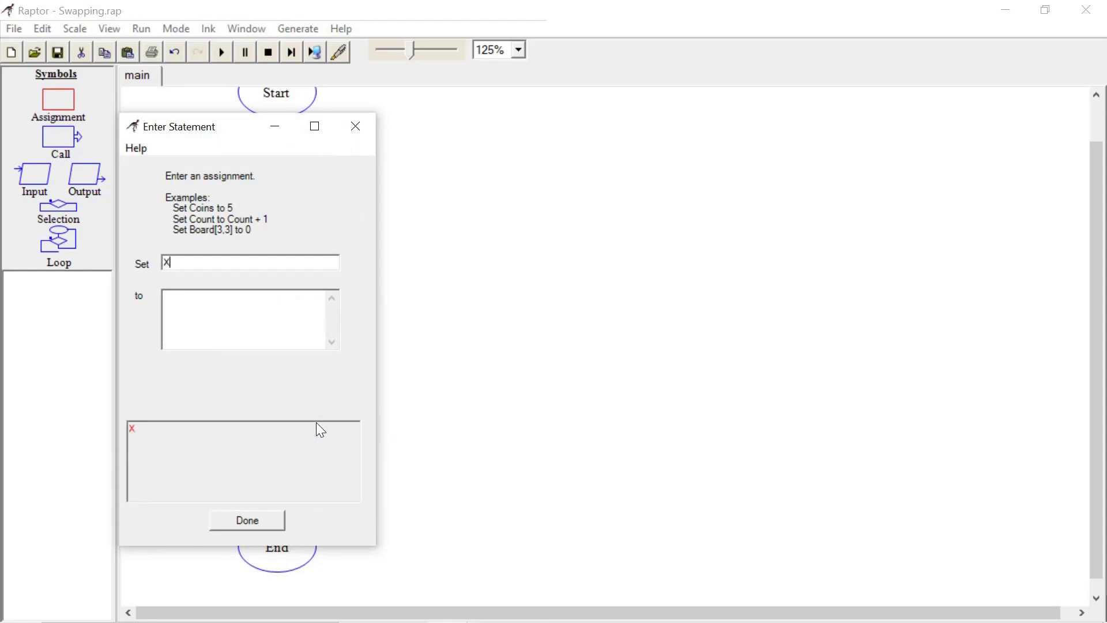
pyautogui.click(273, 316)
pyautogui.write('Y')
pyautogui.click(246, 520)
# Fill in the last blank assignment as Y ← temp.
pyautogui.rightClick(291, 493)
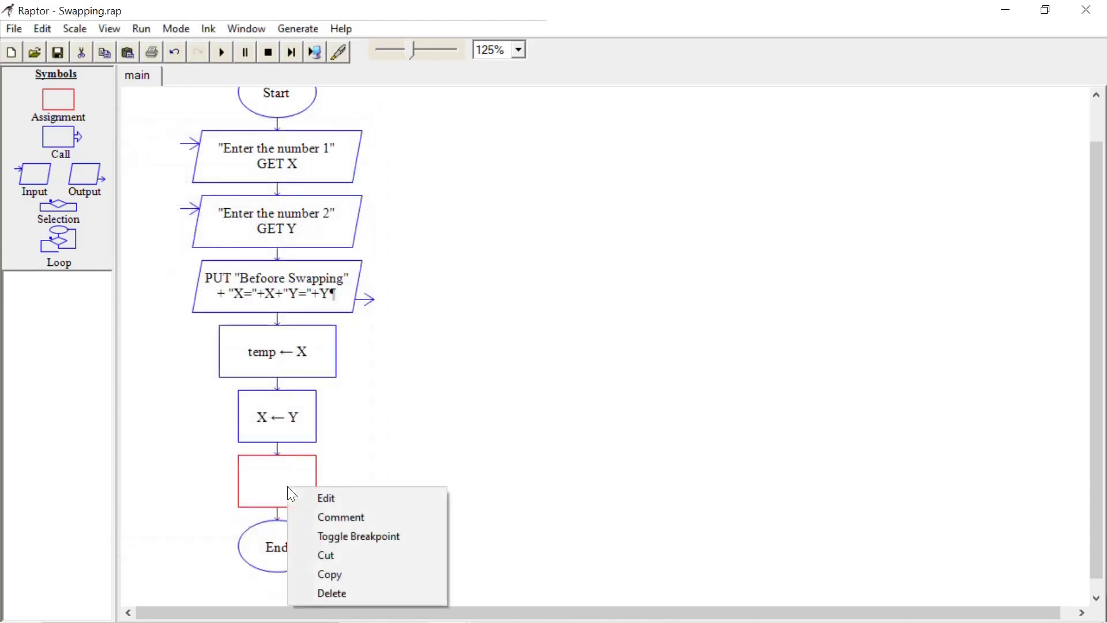
pyautogui.click(323, 497)
pyautogui.click(234, 288)
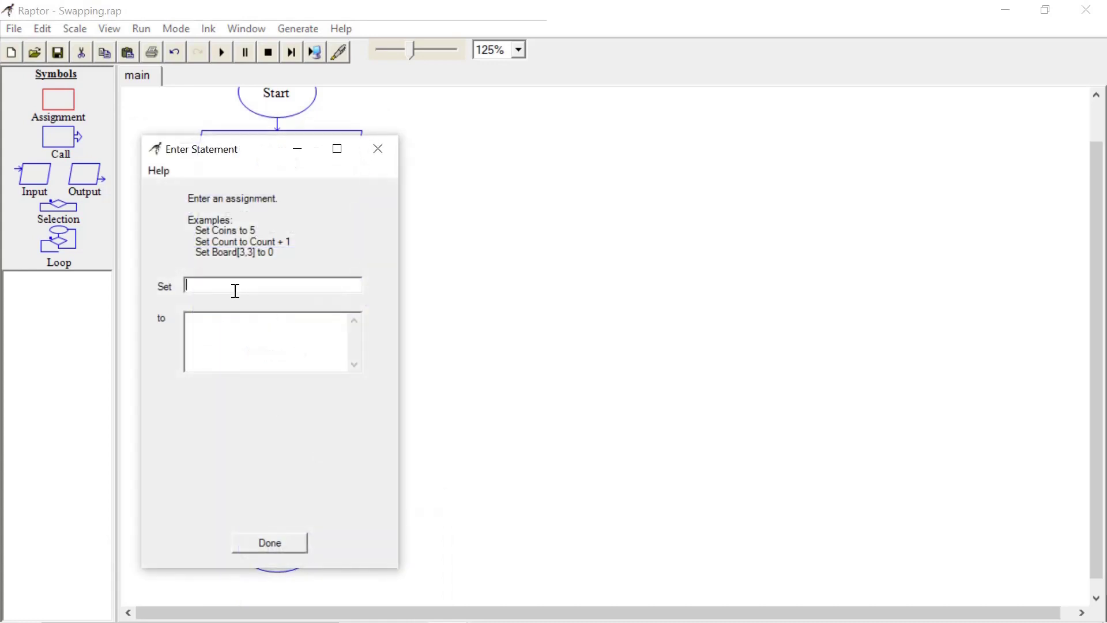
pyautogui.write('Y')
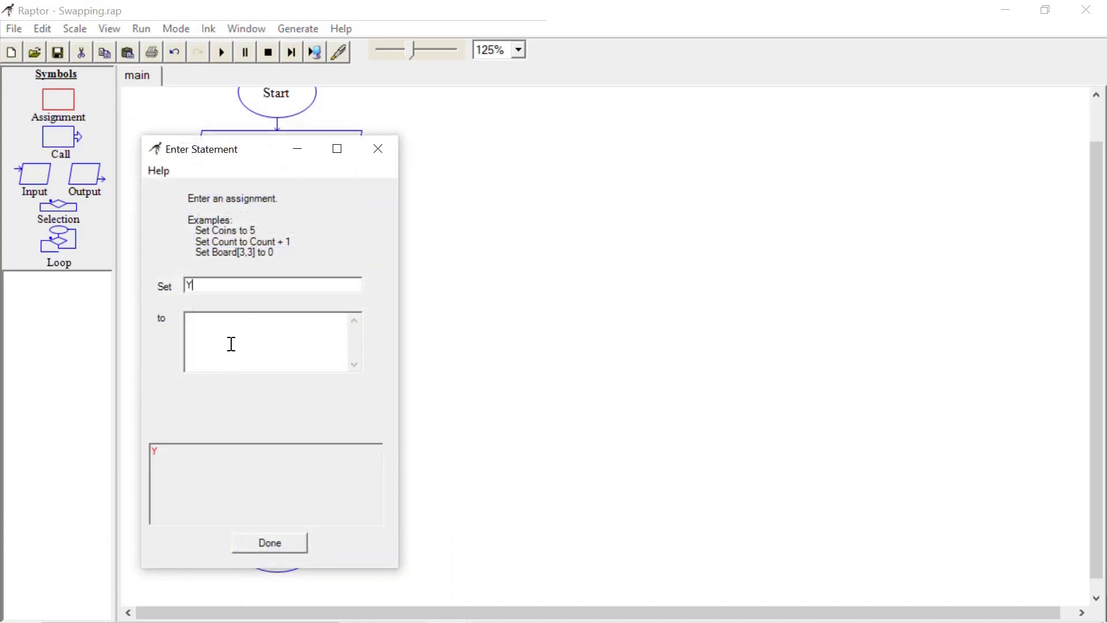
pyautogui.click(231, 344)
pyautogui.write('temp')
pyautogui.click(269, 542)
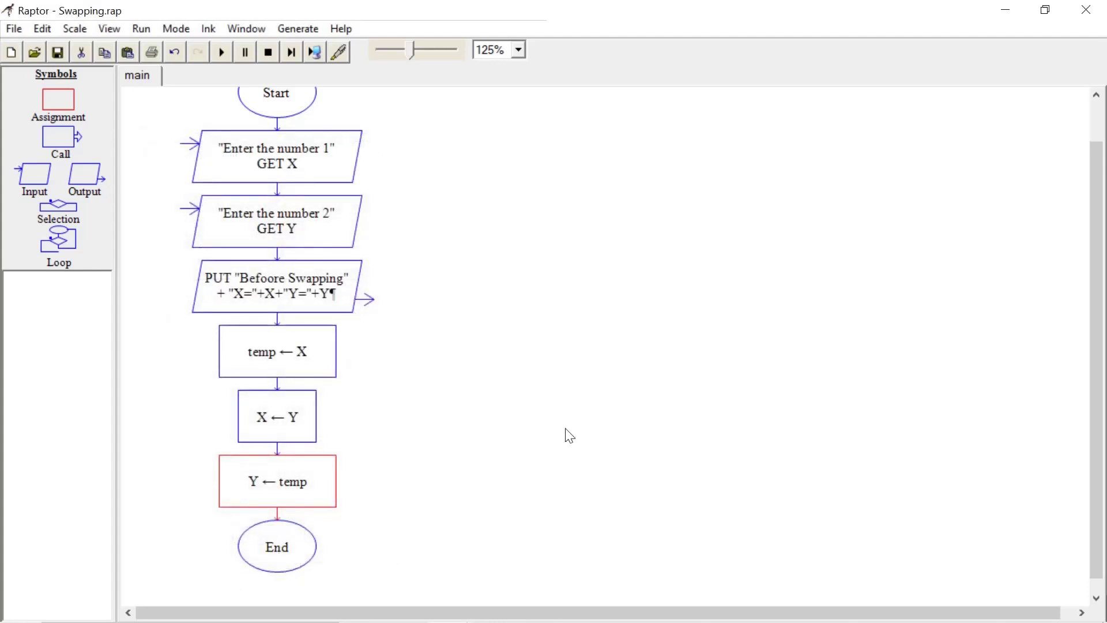
pyautogui.click(519, 415)
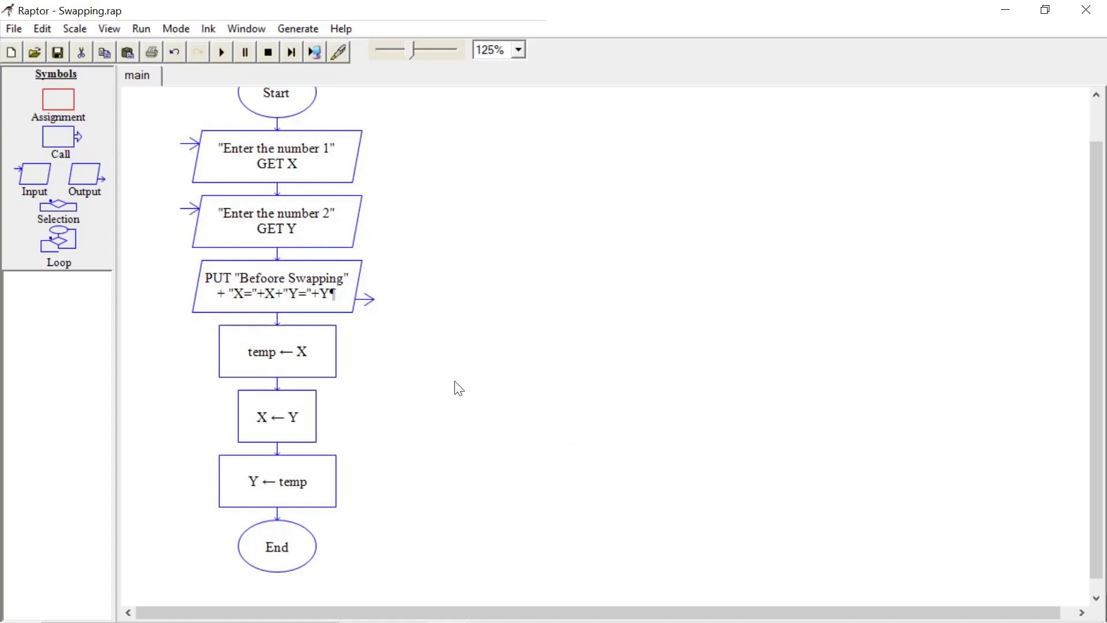
# Insert an output after Y ← temp and begin entering "After Swapping " + "X="+X+.
pyautogui.click(84, 182)
pyautogui.click(277, 518)
pyautogui.rightClick(279, 536)
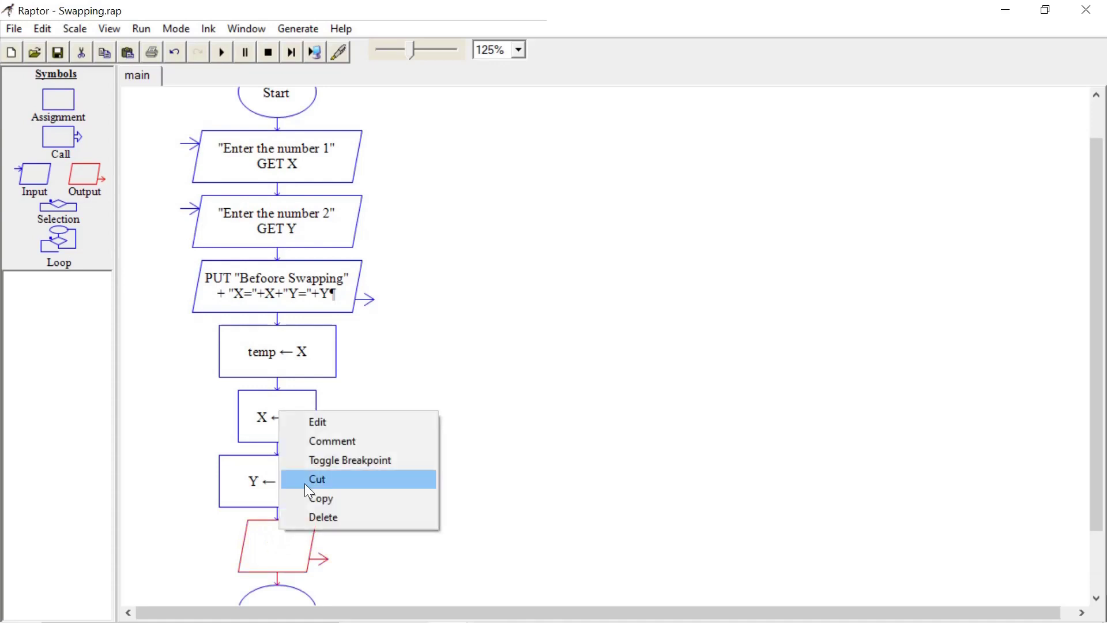
pyautogui.click(358, 425)
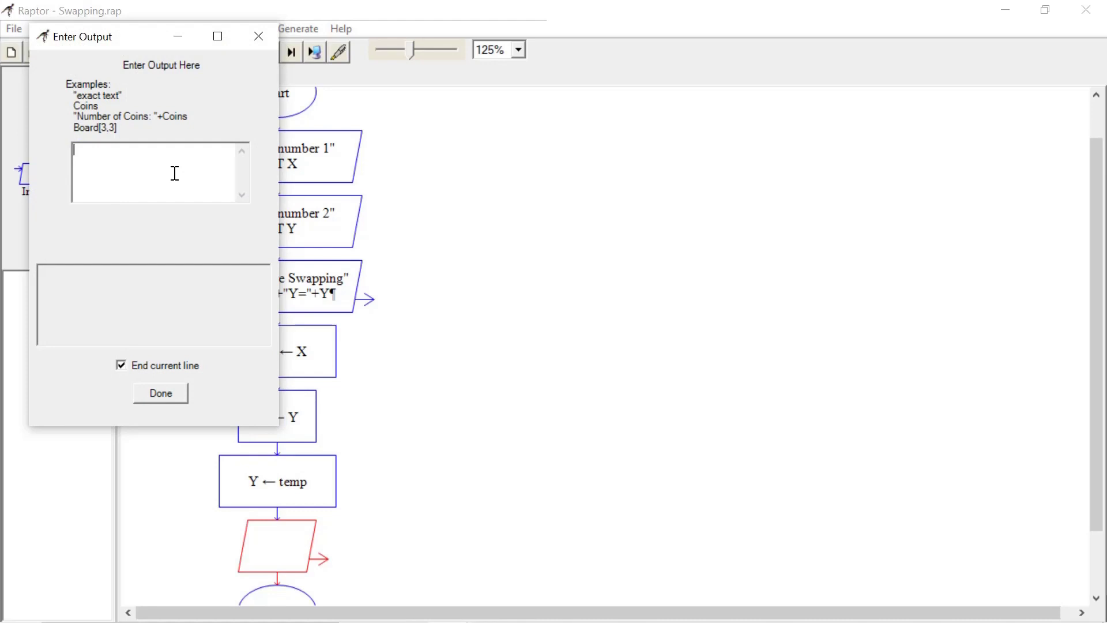
pyautogui.write('"After S')
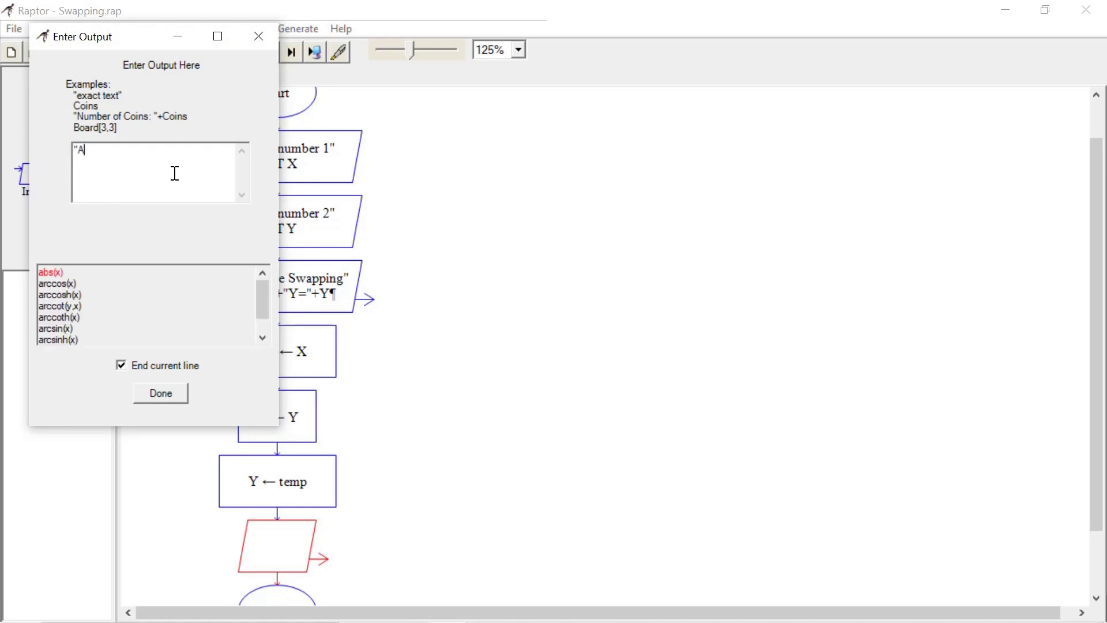
pyautogui.write('wa')
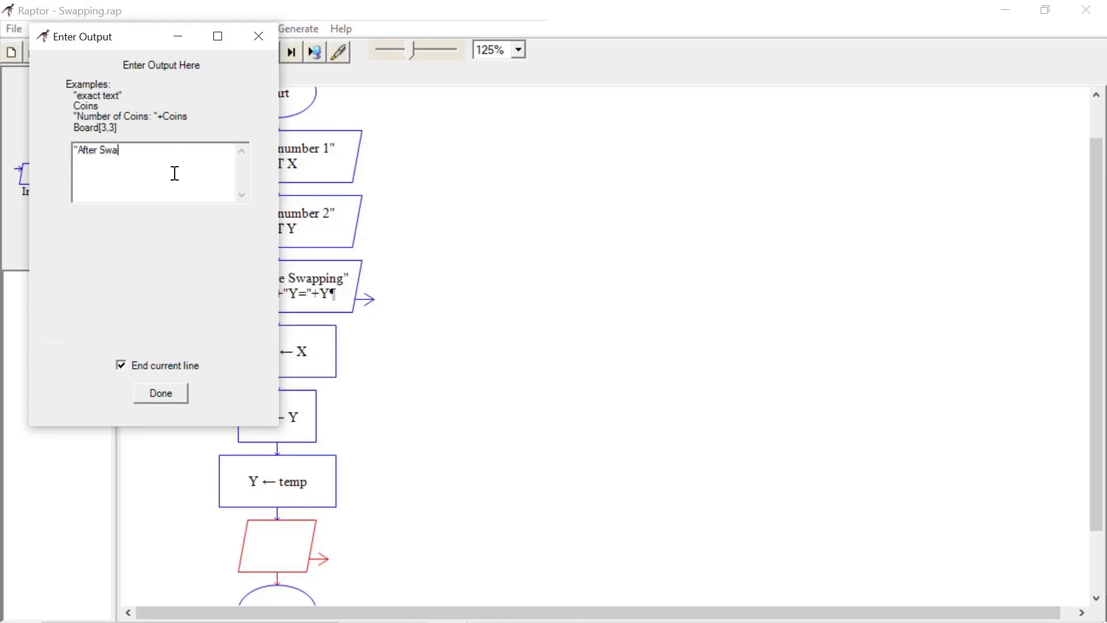
pyautogui.write('pping "')
pyautogui.write('"X=')
pyautogui.write('"+')
pyautogui.write('x')
pyautogui.press('BackSpace')
pyautogui.write('X+')
pyautogui.write('"Y="')
pyautogui.write('+')
pyautogui.write('Y')
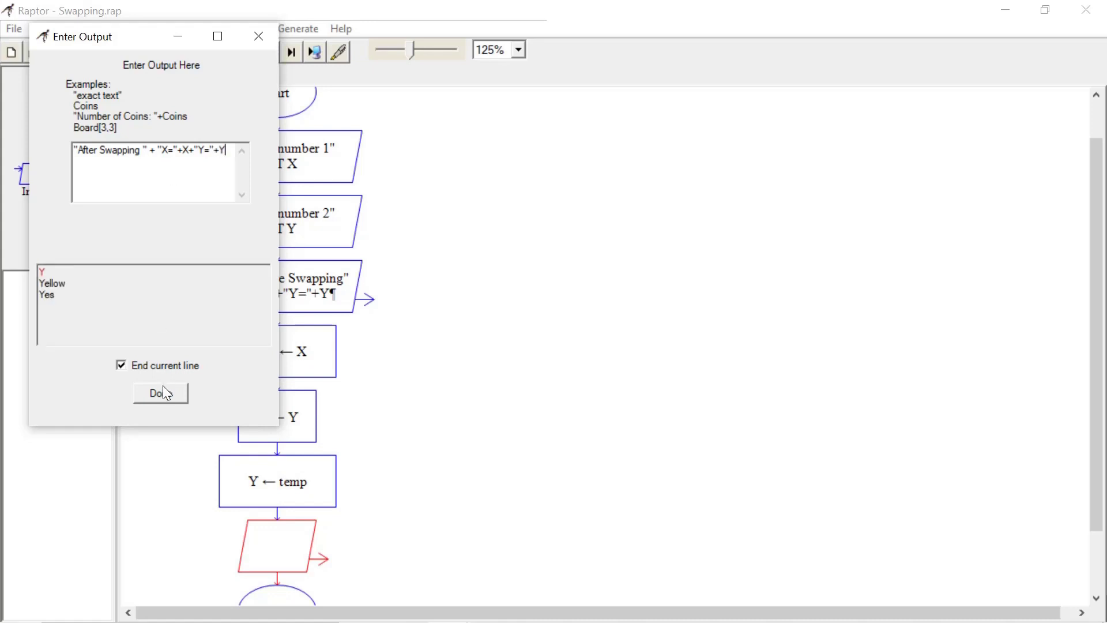
pyautogui.click(161, 392)
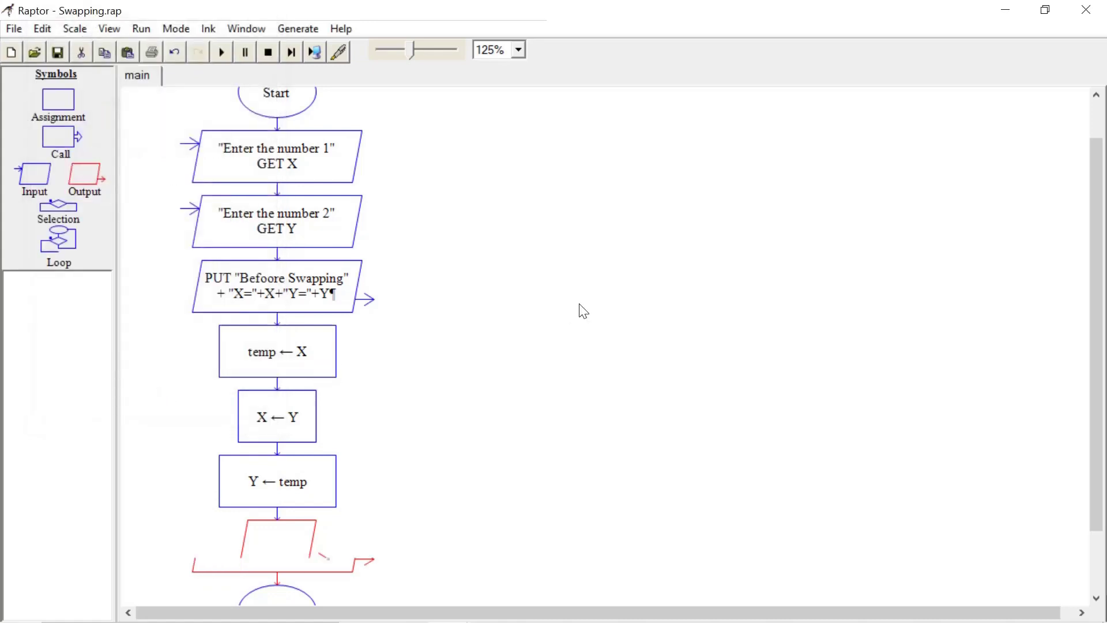
pyautogui.scroll(1, 580, 311)
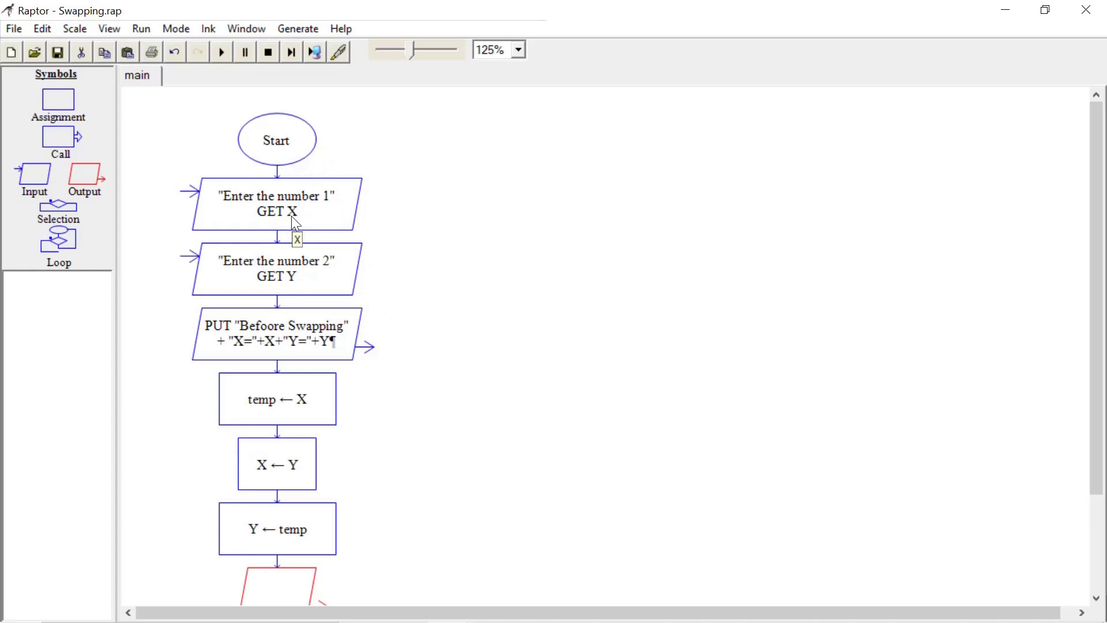
pyautogui.scroll(-2, 310, 239)
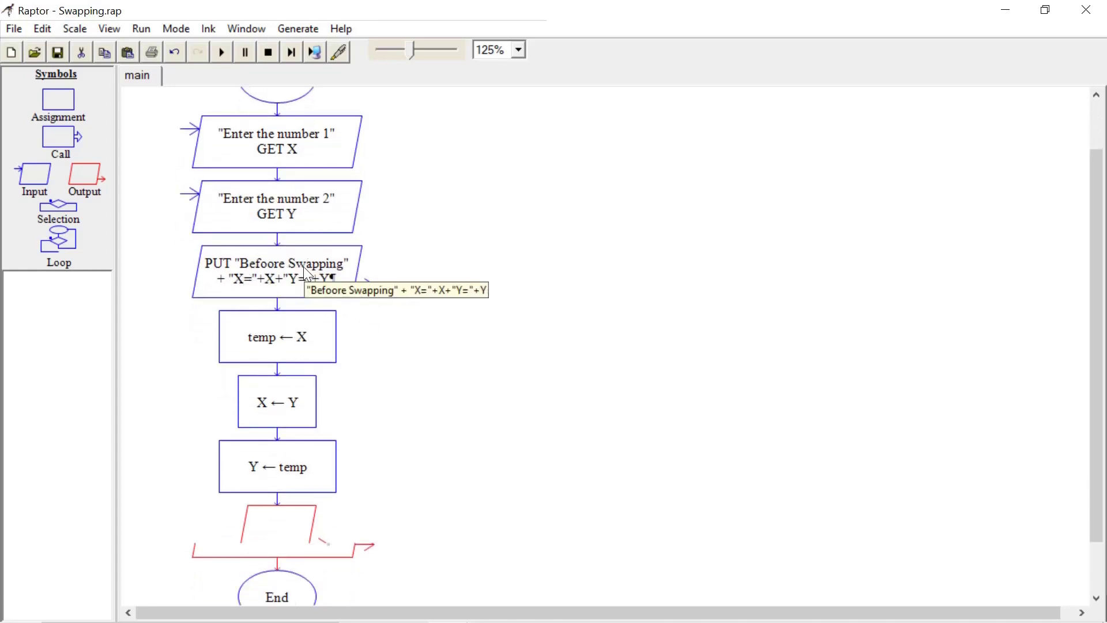
pyautogui.scroll(-2, 307, 275)
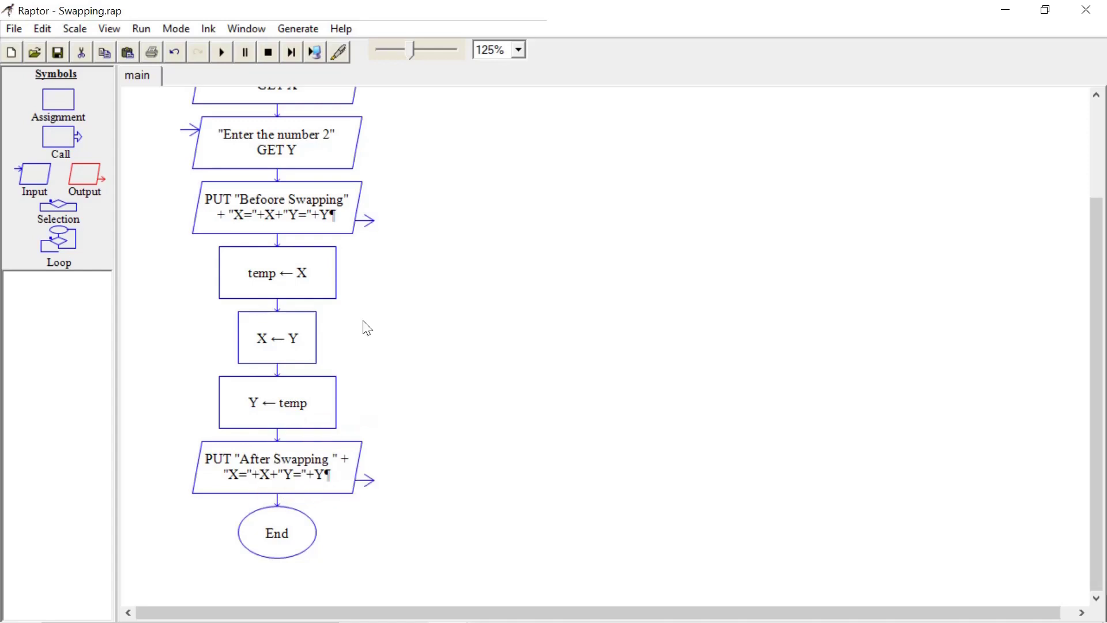
# Execute the flowchart, entering 2 for X and 3 for Y.
pyautogui.click(219, 51)
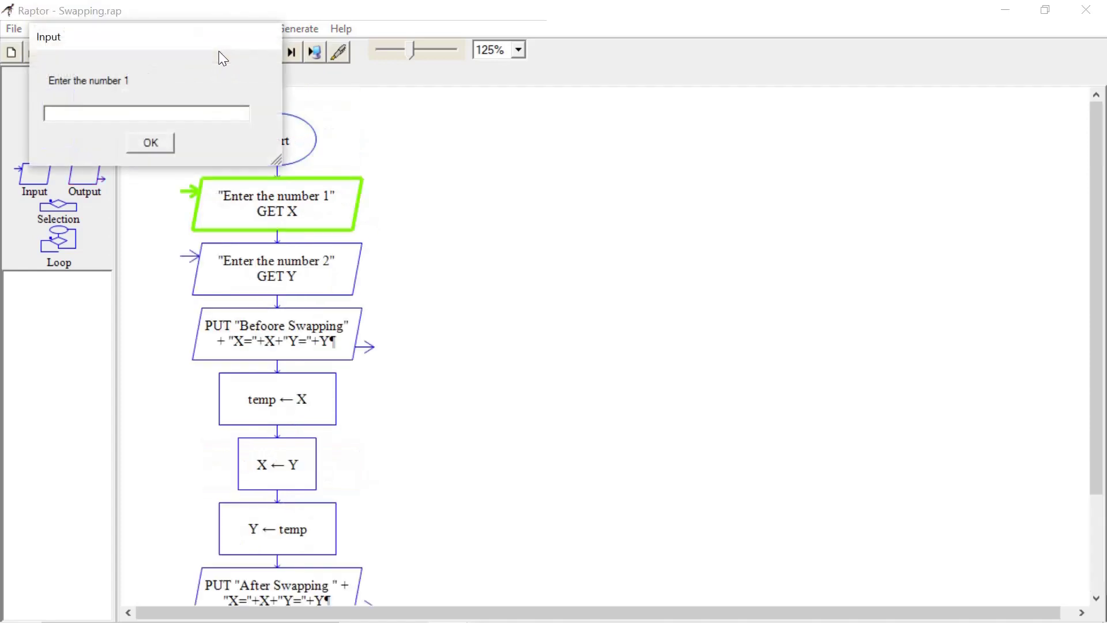
pyautogui.write('2')
pyautogui.click(151, 143)
pyautogui.write('3')
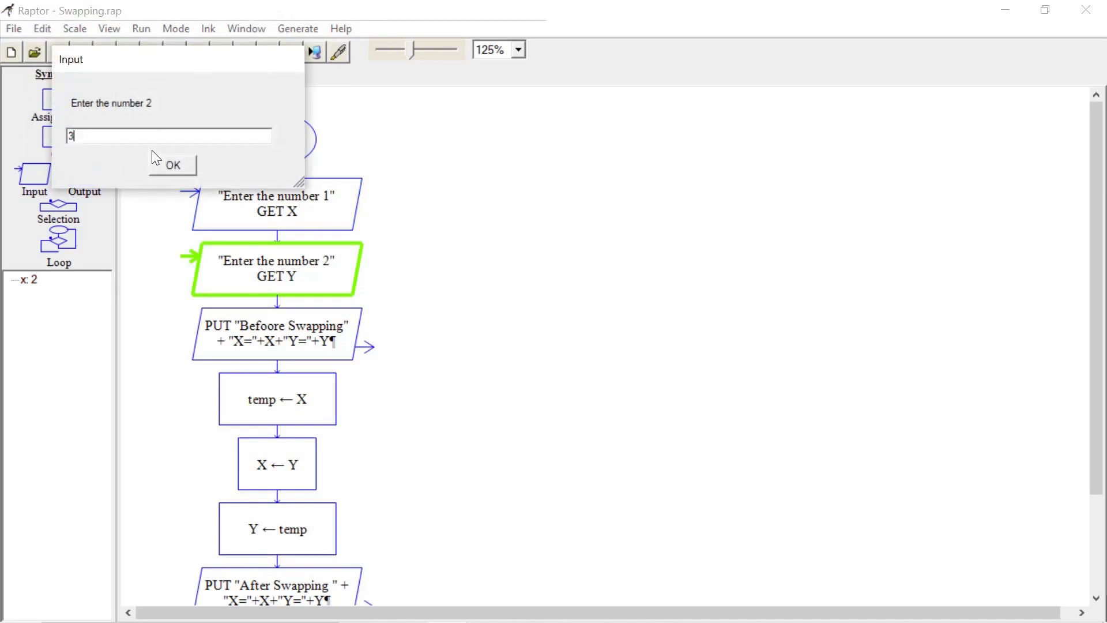
pyautogui.press('Return')
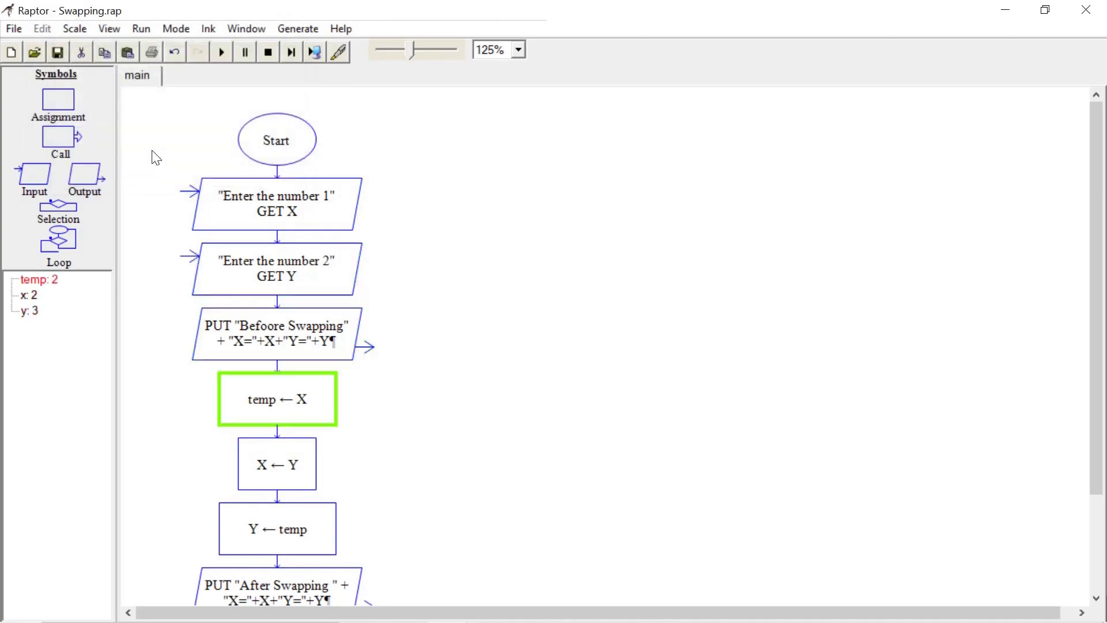